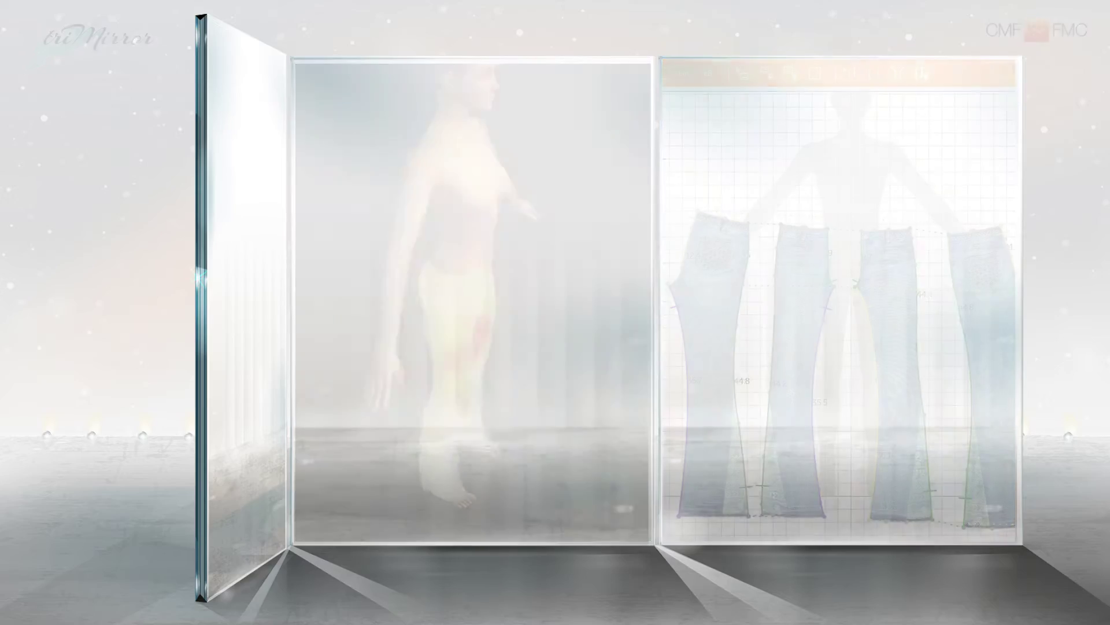
Load tutor dress B.tri into the 2D pattern editor with the female mannequin
click(1071, 448)
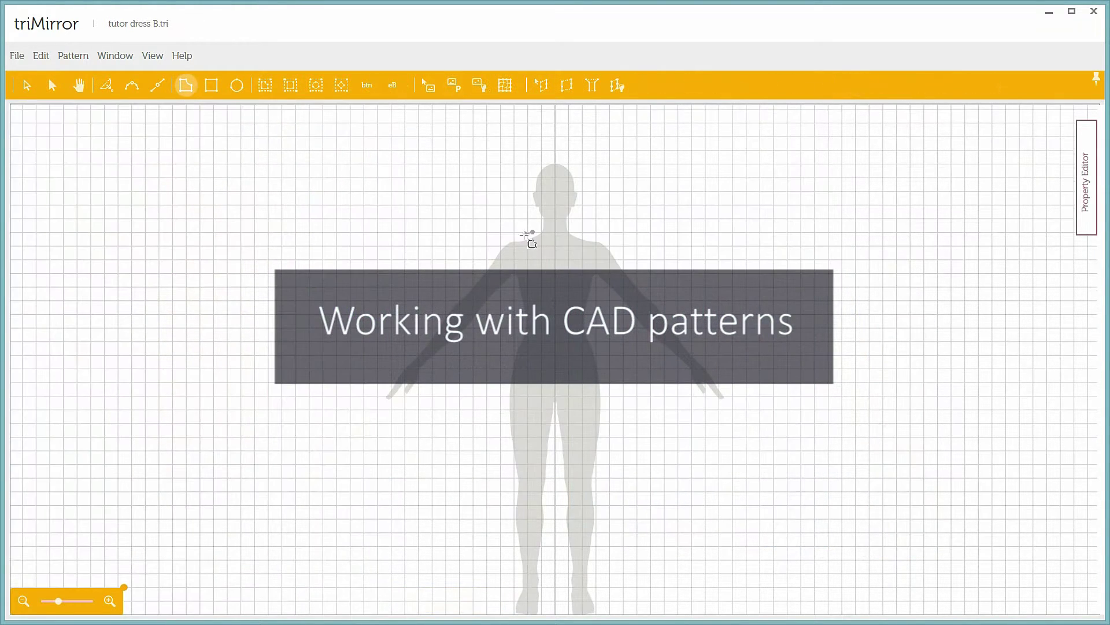
Draw the half-dress outline from shoulder down to hem and back up the centre line
click(511, 236)
click(500, 521)
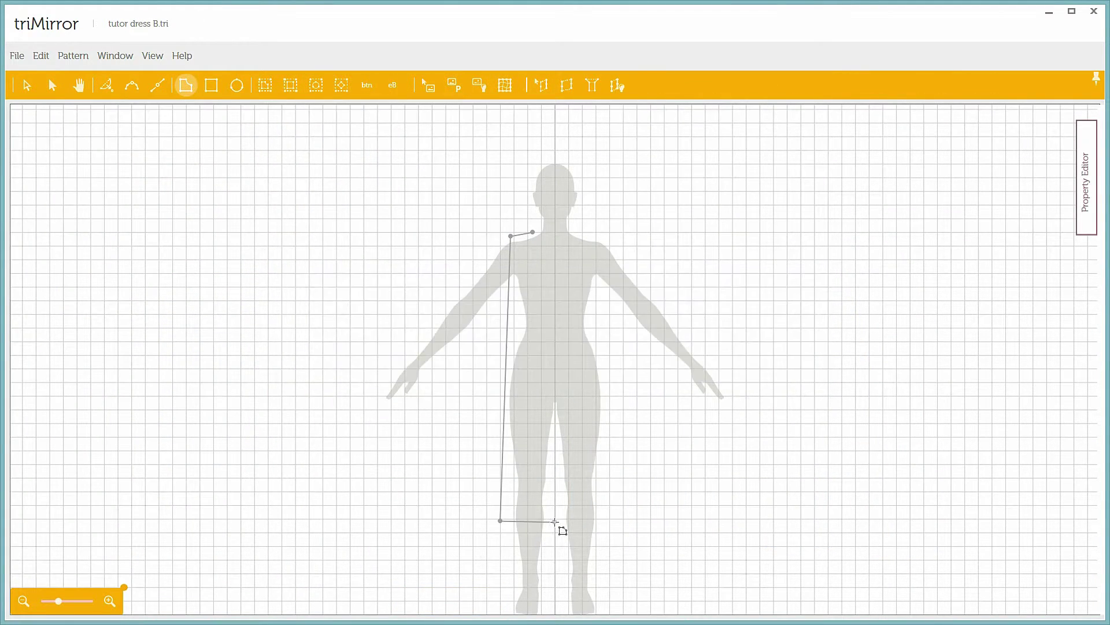
click(555, 520)
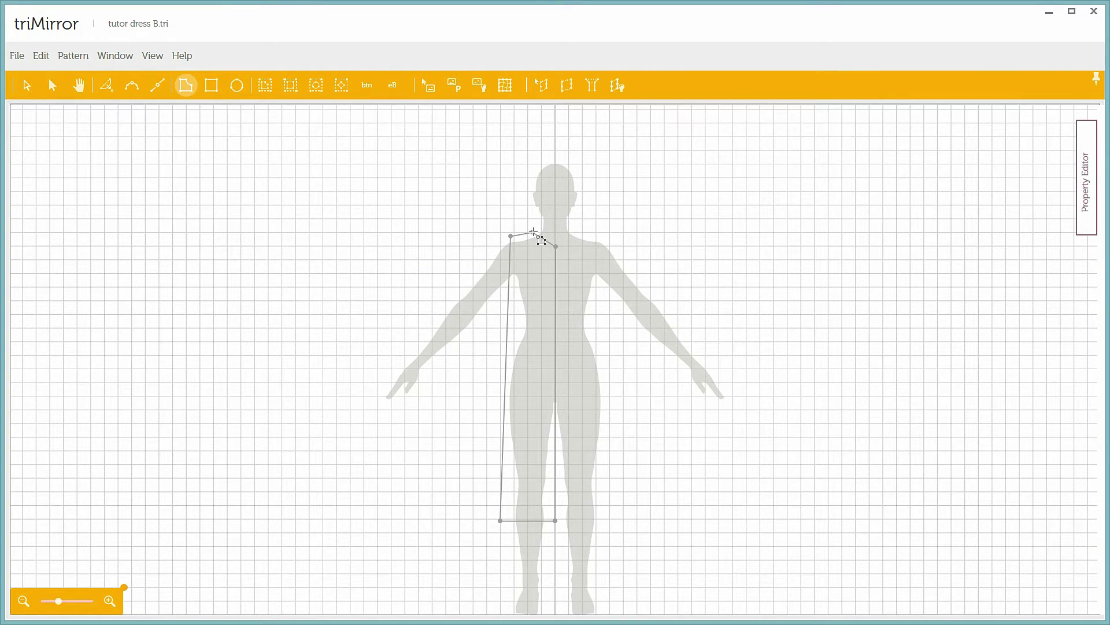
double_click(534, 233)
Add a waist point and curve the side edge in at the waist and out over the hip
click(157, 85)
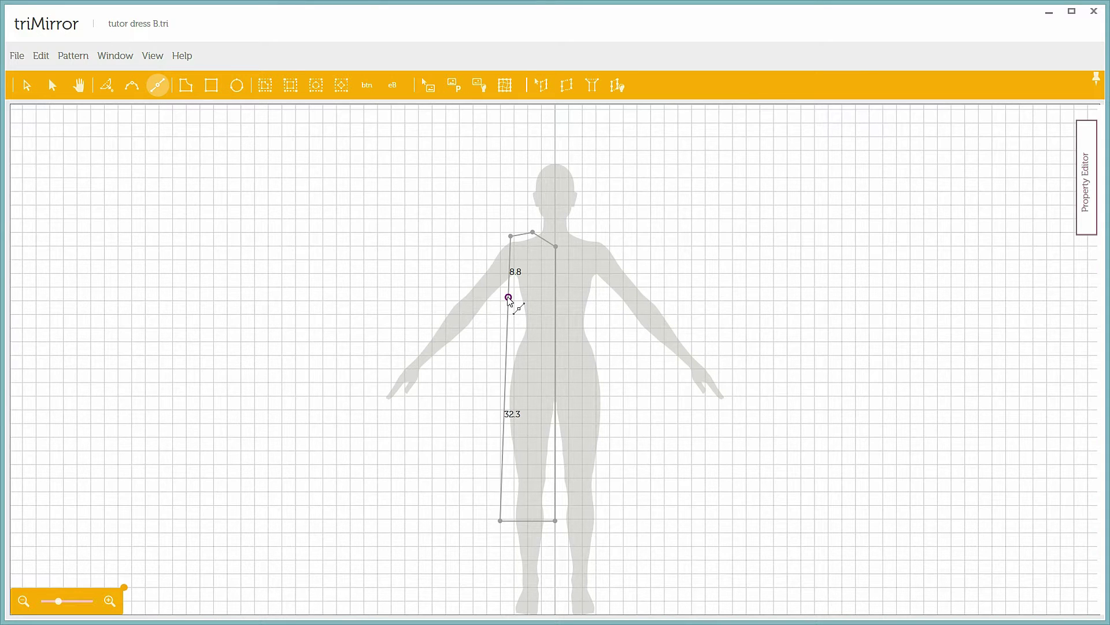
click(509, 298)
click(107, 85)
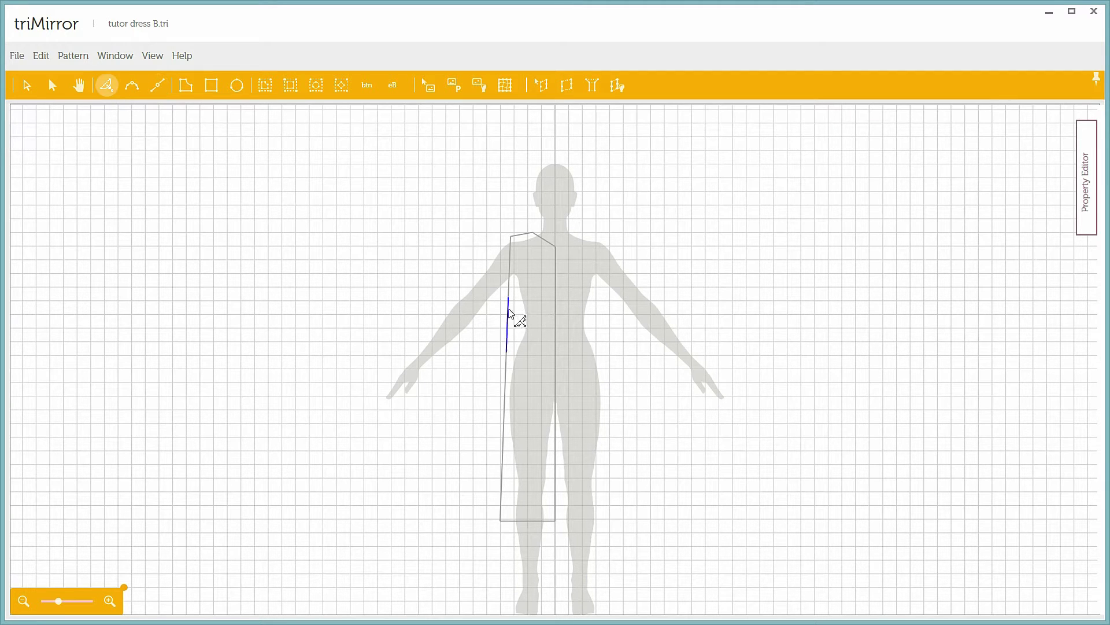
drag(511, 318, 532, 318)
drag(511, 409, 487, 425)
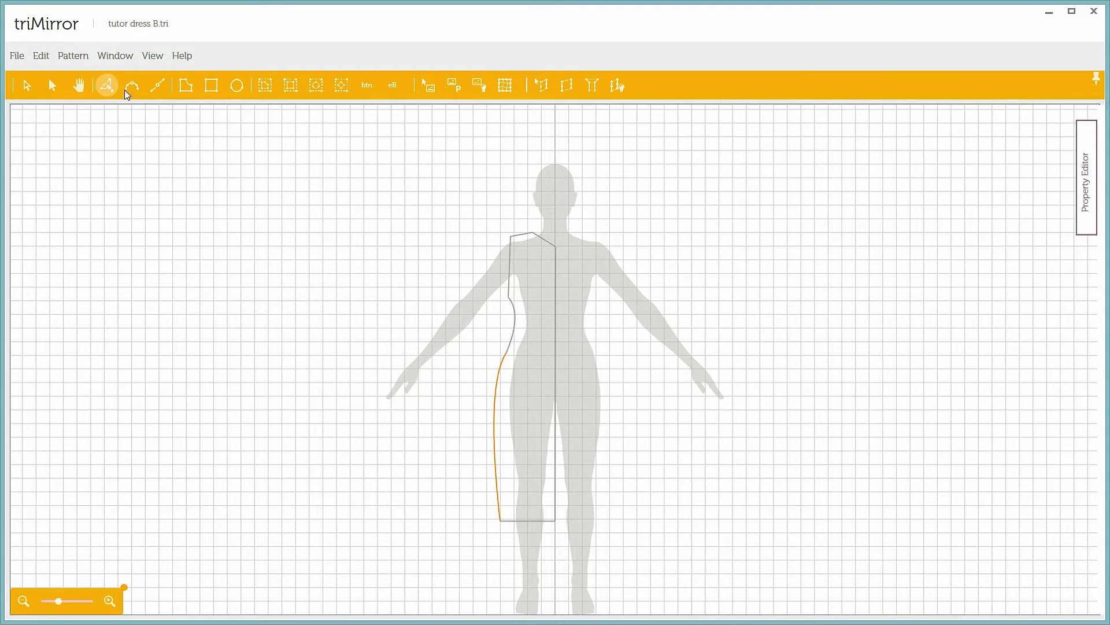
Select the half-dress piece's centre line
click(27, 85)
click(555, 336)
click(555, 335)
Unfold the half along its centre line and curve the neckline into a scoop
right_click(556, 335)
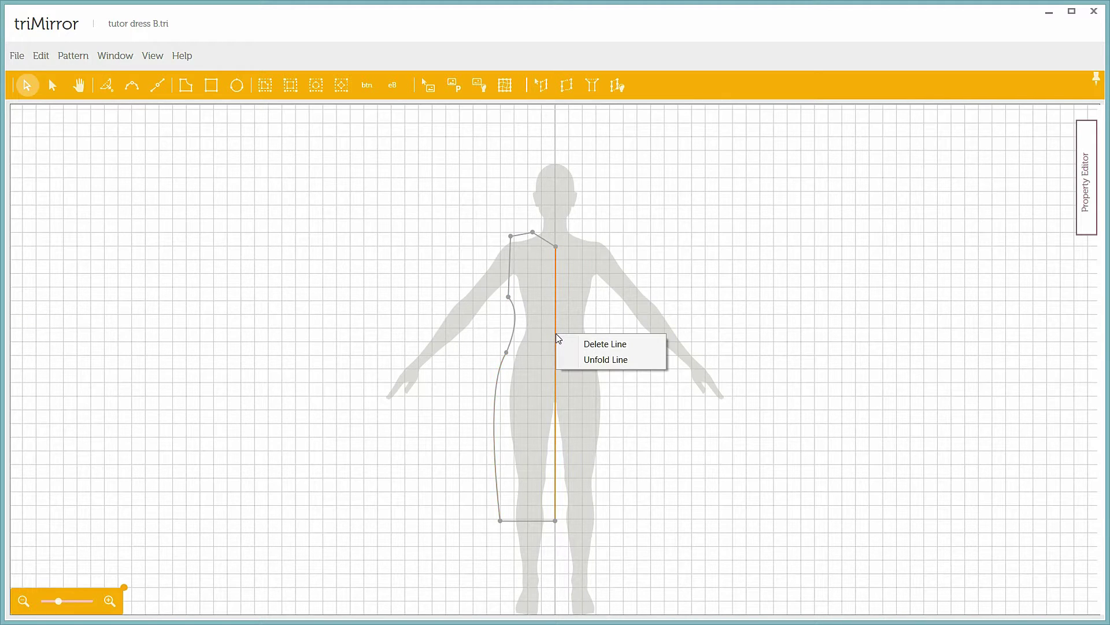
click(604, 359)
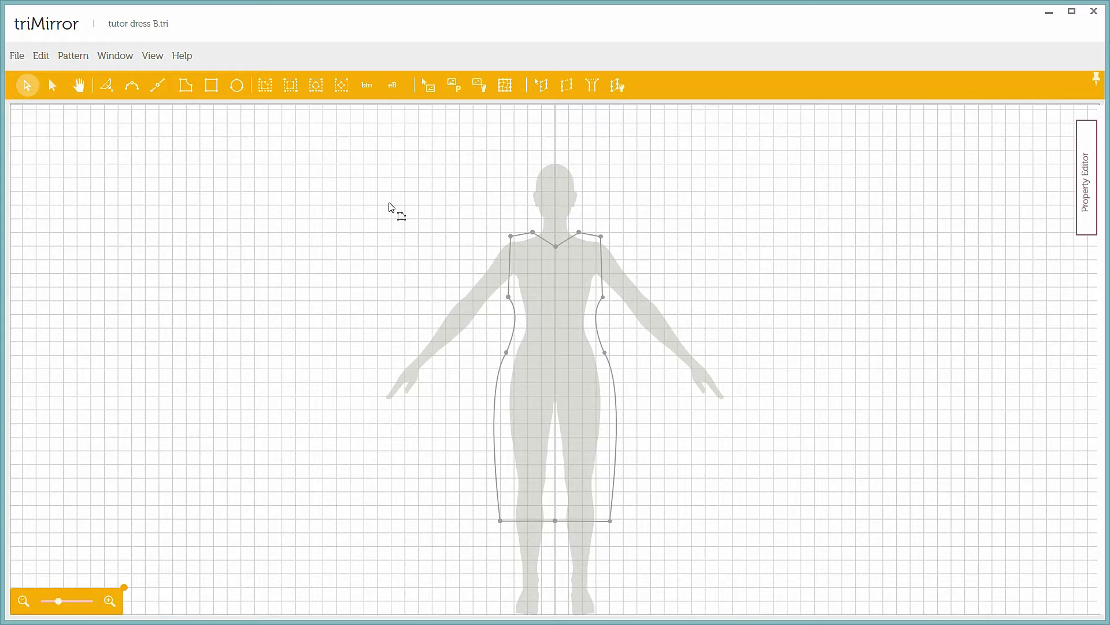
right_click(557, 252)
click(602, 258)
click(107, 85)
drag(560, 239, 565, 260)
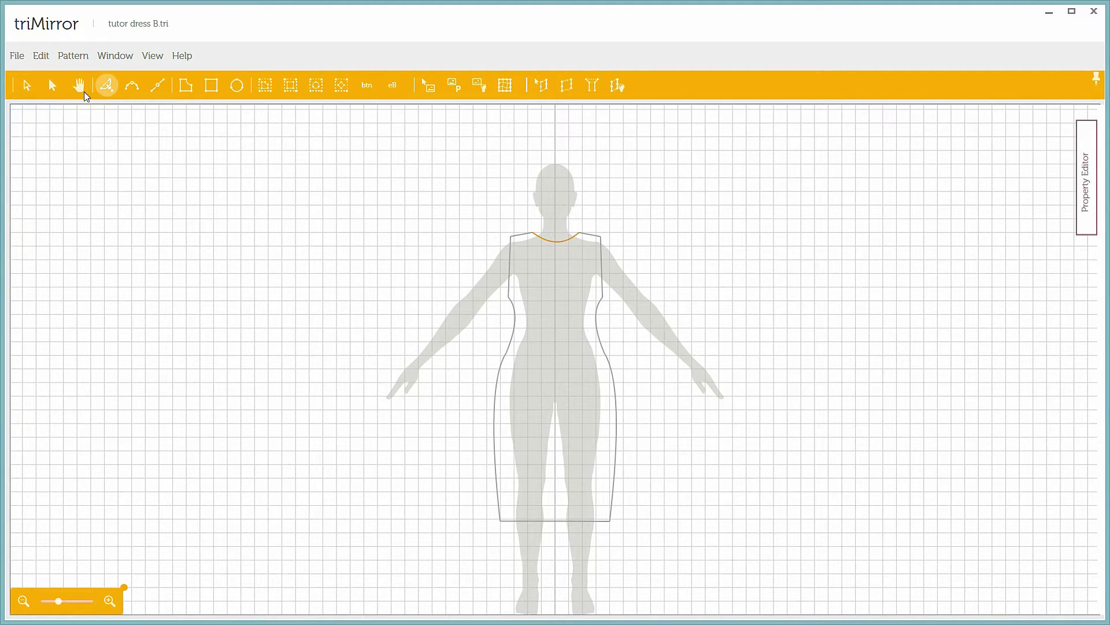
Copy the dress piece and paste the copy to the right of the mannequin
click(52, 85)
click(531, 236)
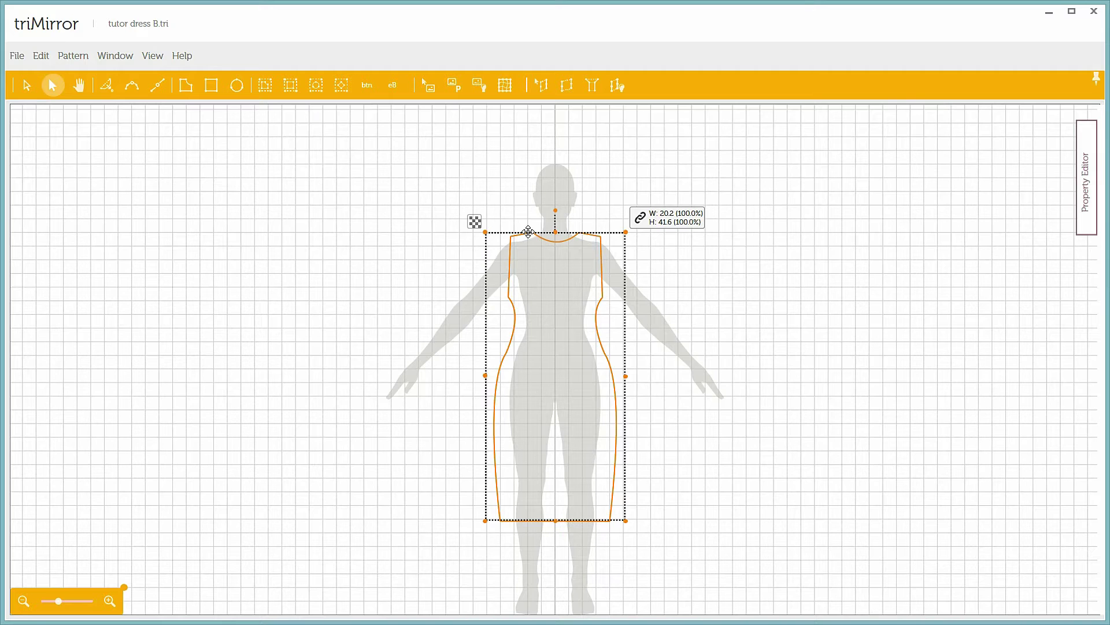
right_click(529, 233)
click(665, 305)
right_click(698, 302)
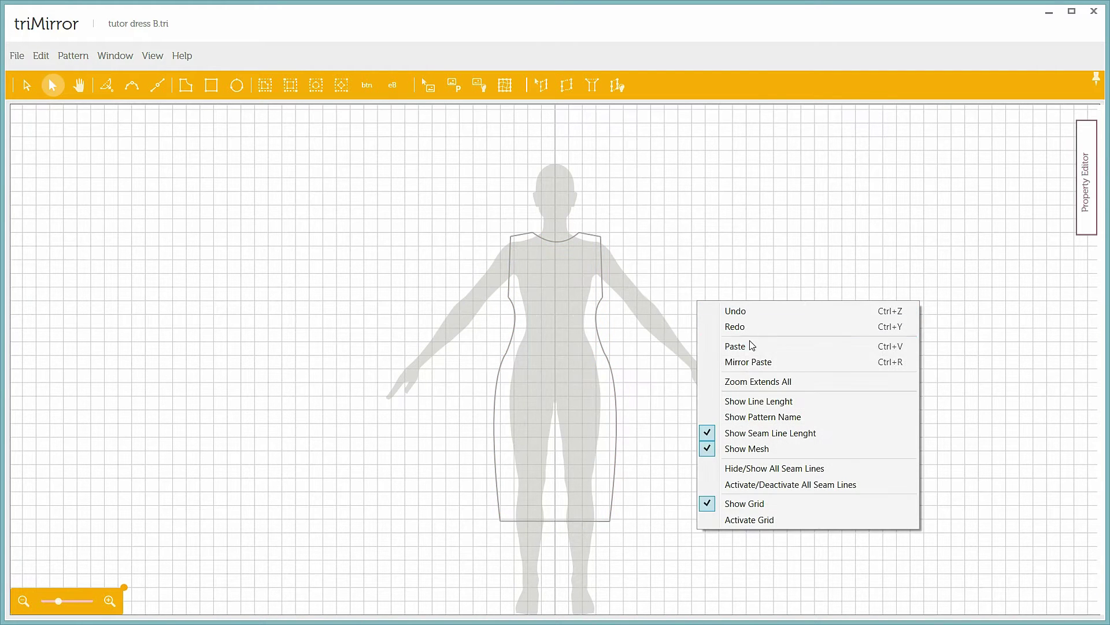
click(766, 346)
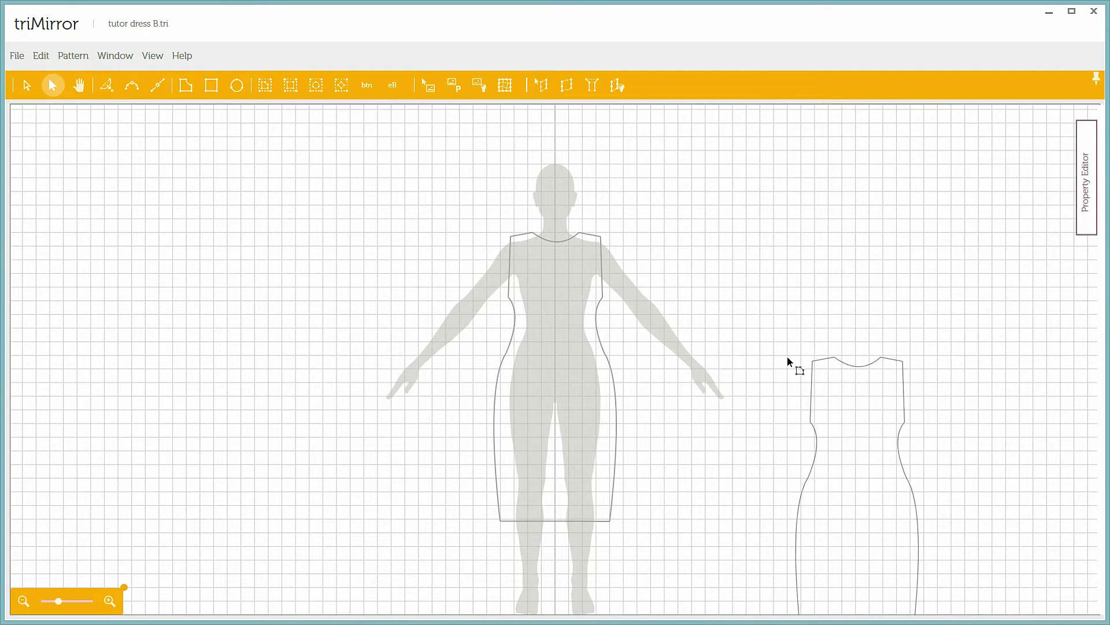
click(646, 237)
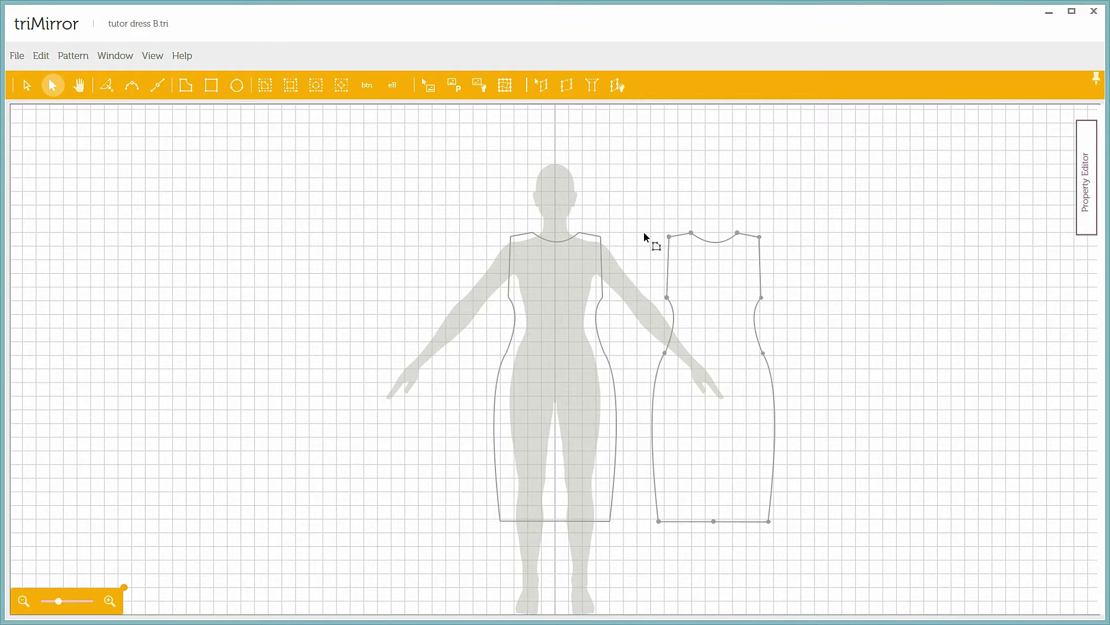
Turn on Show Seam Length so every edge displays its length
click(72, 56)
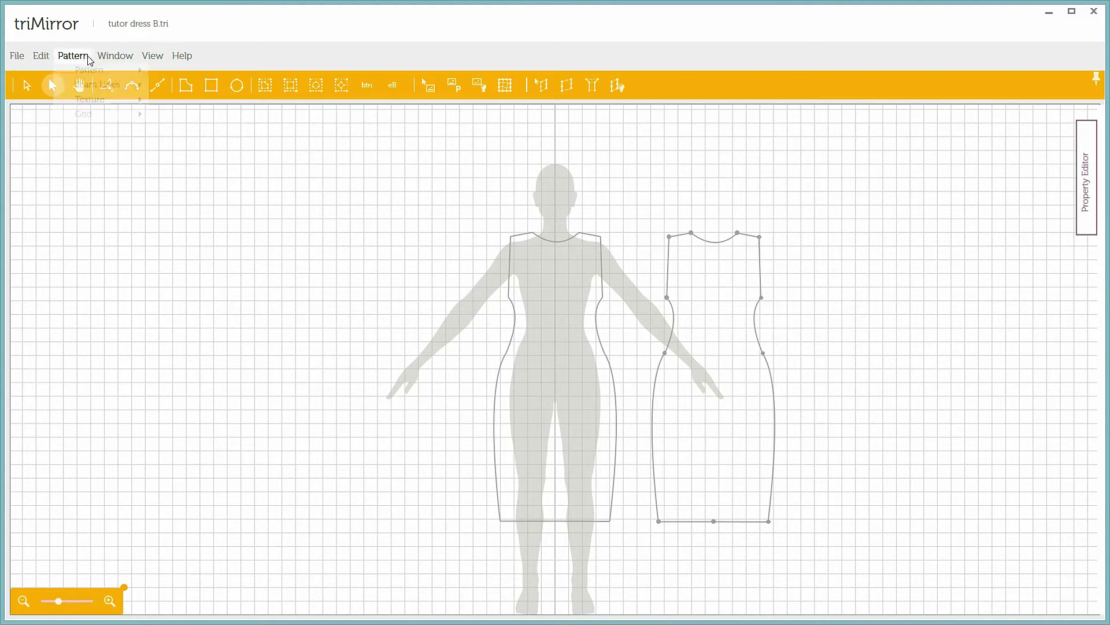
mouse_move(99, 84)
click(229, 400)
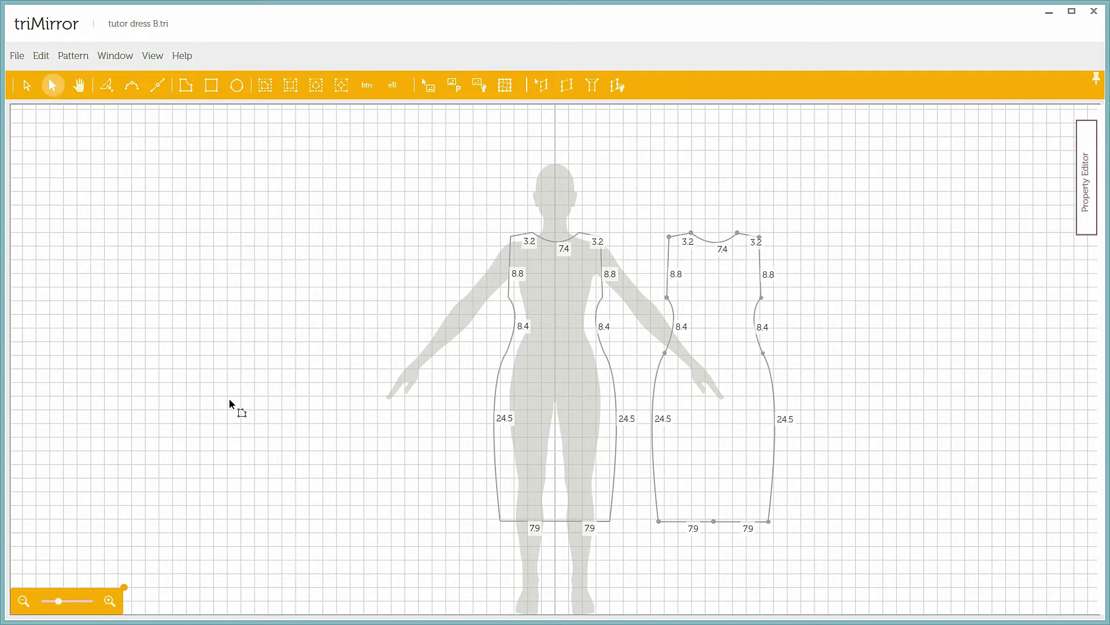
Show the garment as a wireframe in the 3D view and widen the pattern area
click(115, 56)
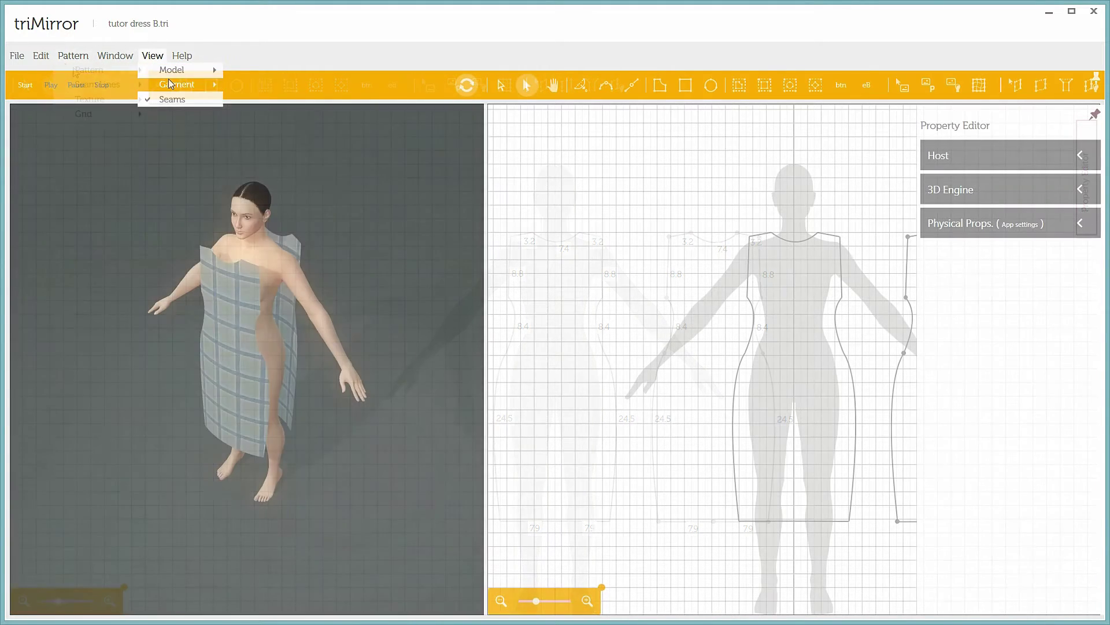
mouse_move(171, 85)
click(255, 99)
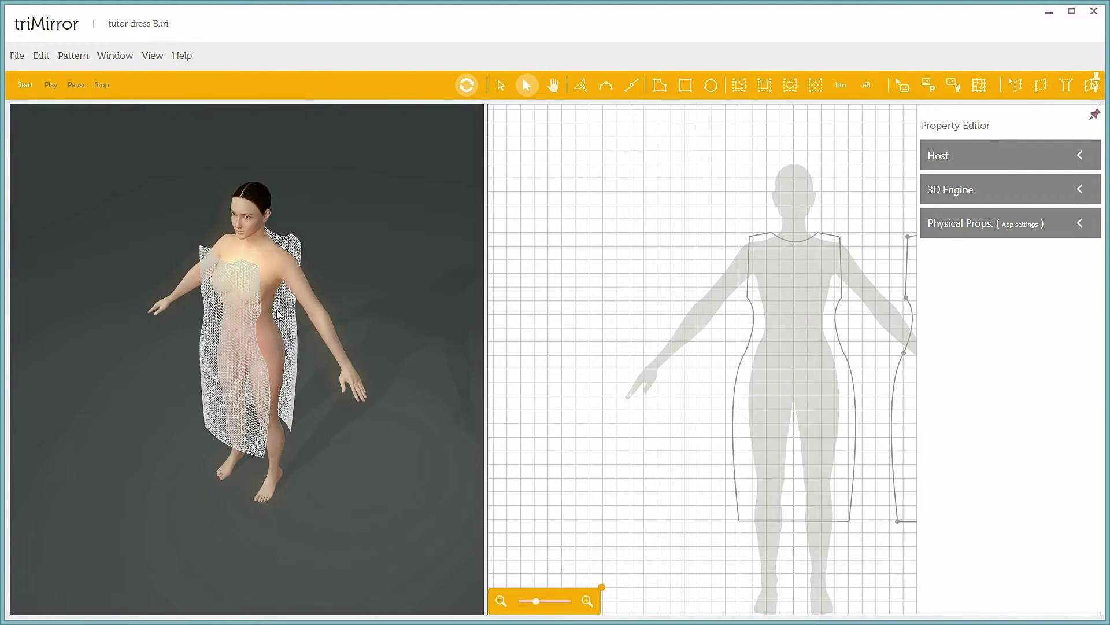
middle_drag(282, 304, 113, 247)
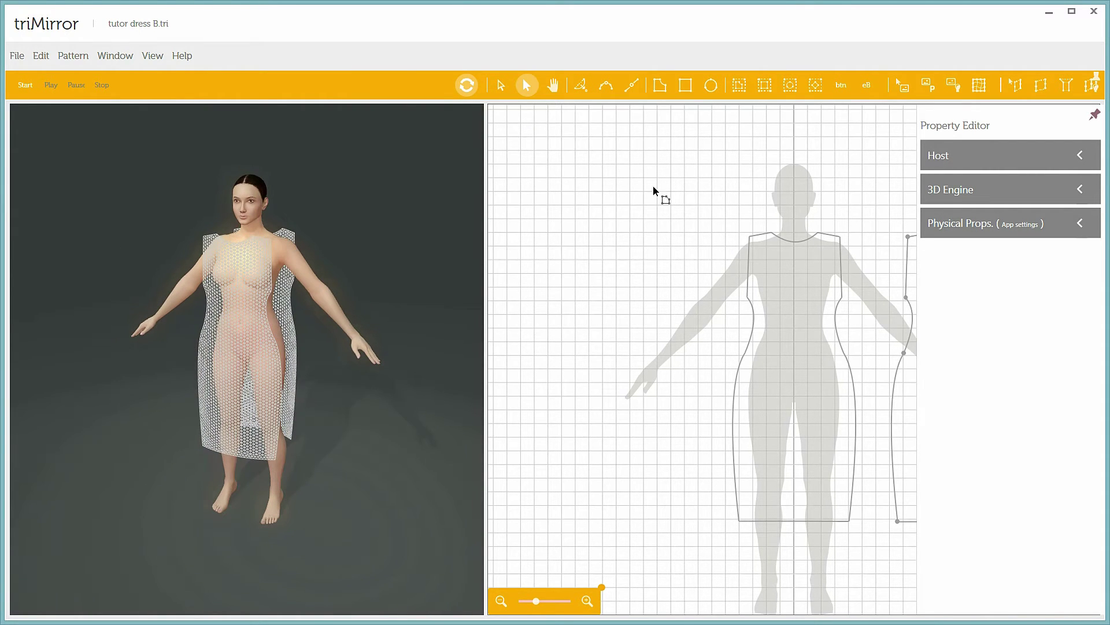
drag(484, 283, 343, 289)
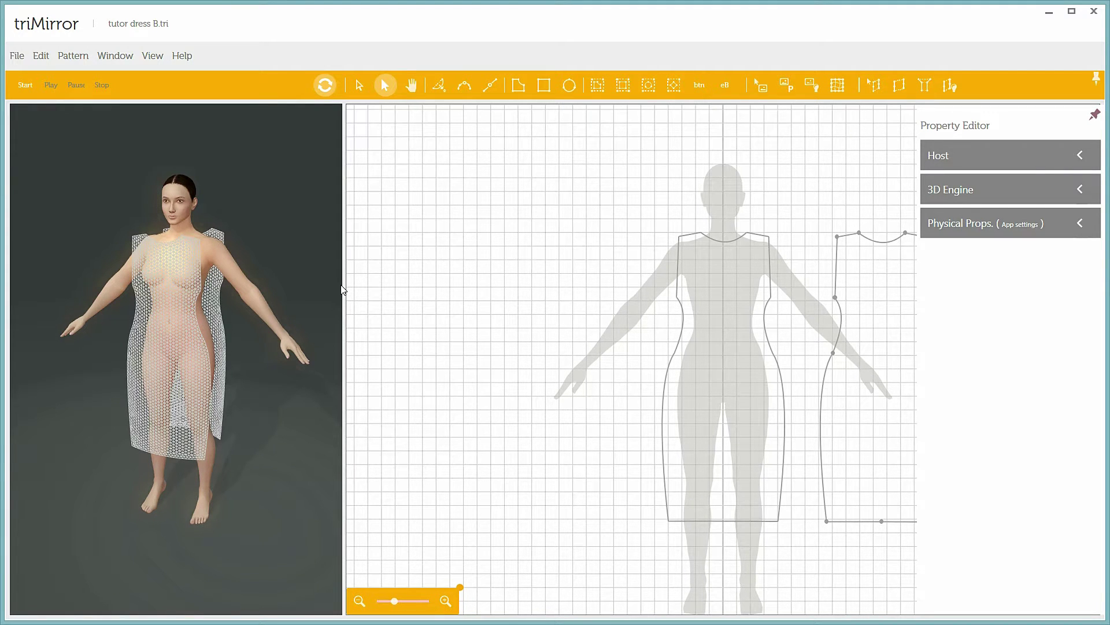
click(901, 86)
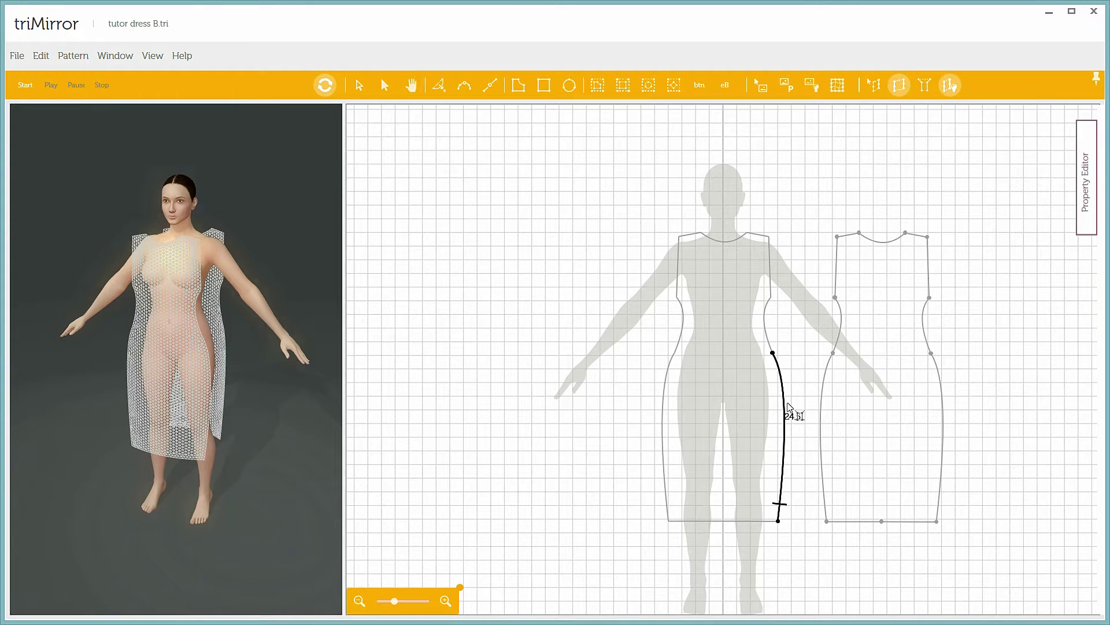
Pair the lower side seams and both shoulder seams between the front piece and its copy
click(785, 410)
click(821, 417)
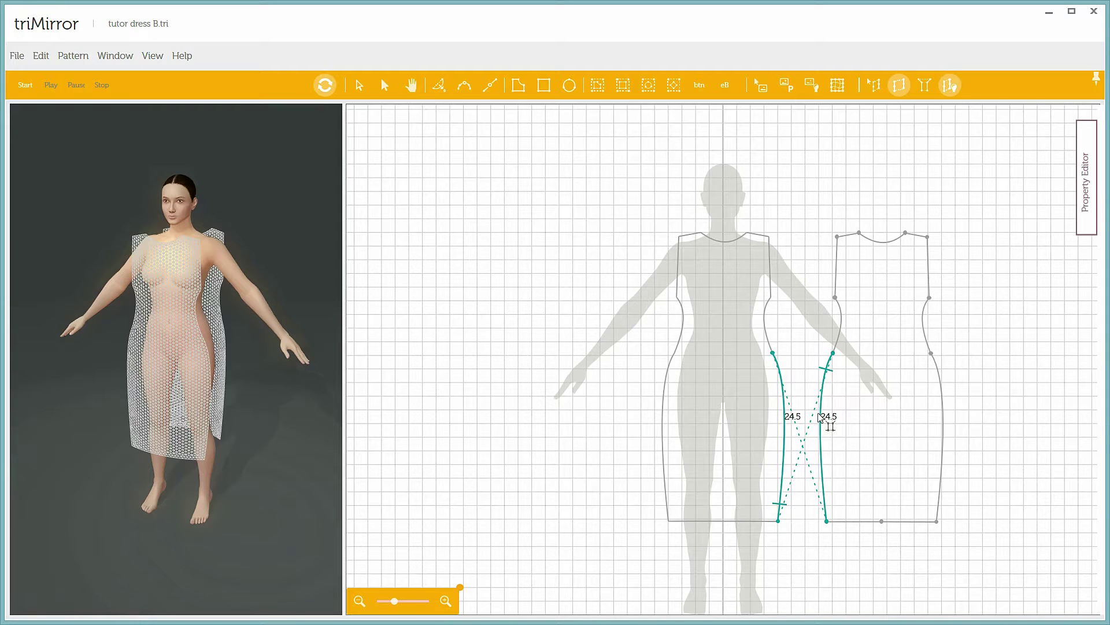
click(944, 419)
click(662, 442)
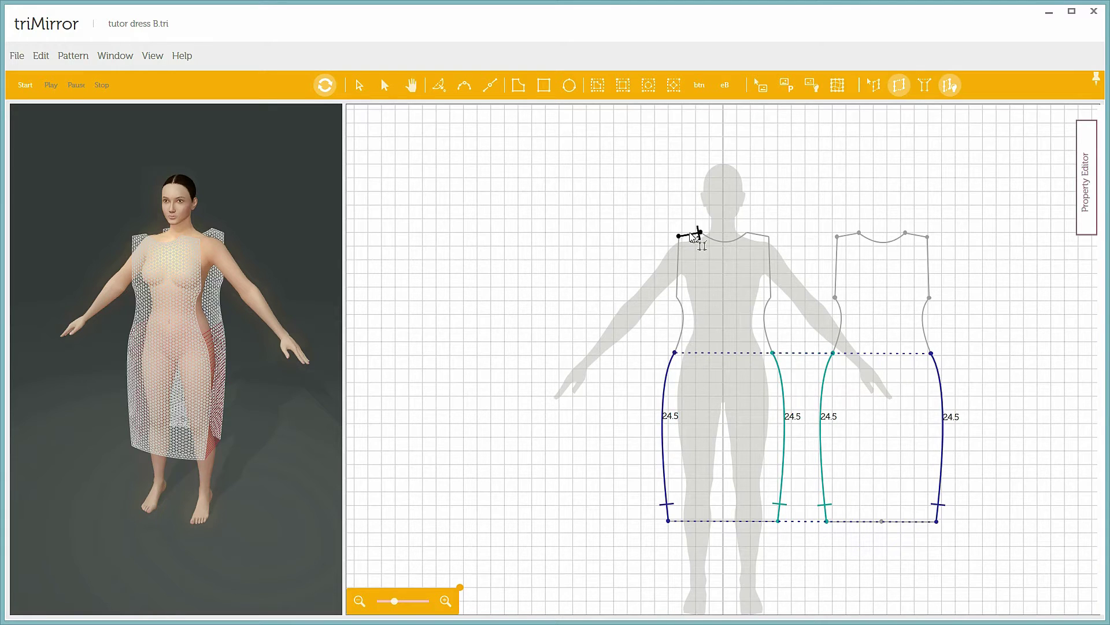
click(923, 241)
click(849, 235)
click(767, 237)
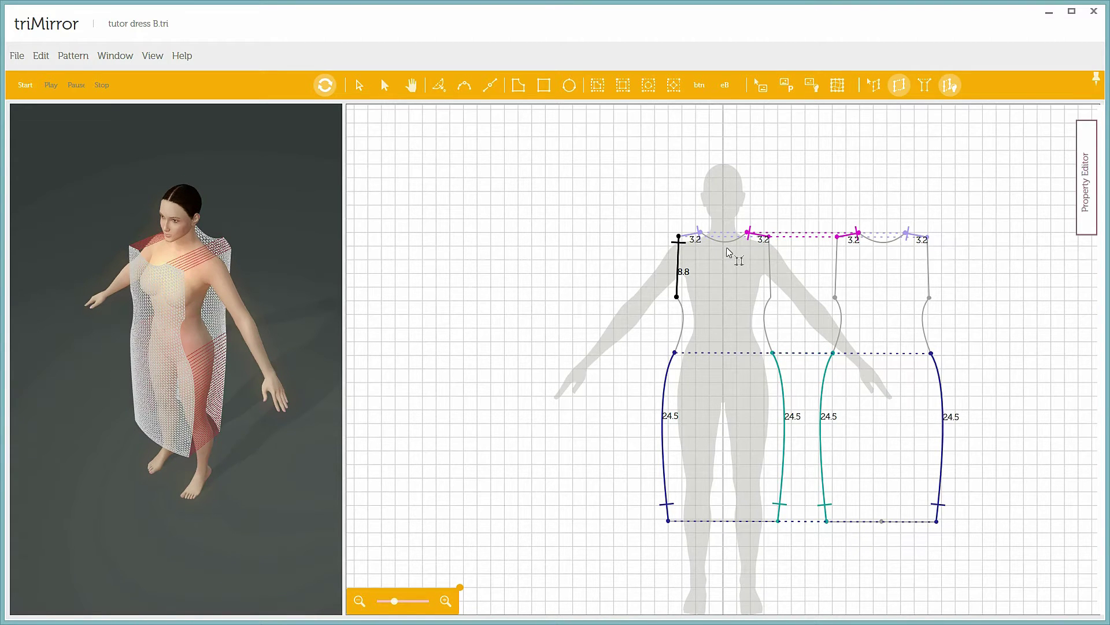
Deepen the front neckline and round it into a scoop with an added point
click(439, 86)
drag(726, 249, 723, 304)
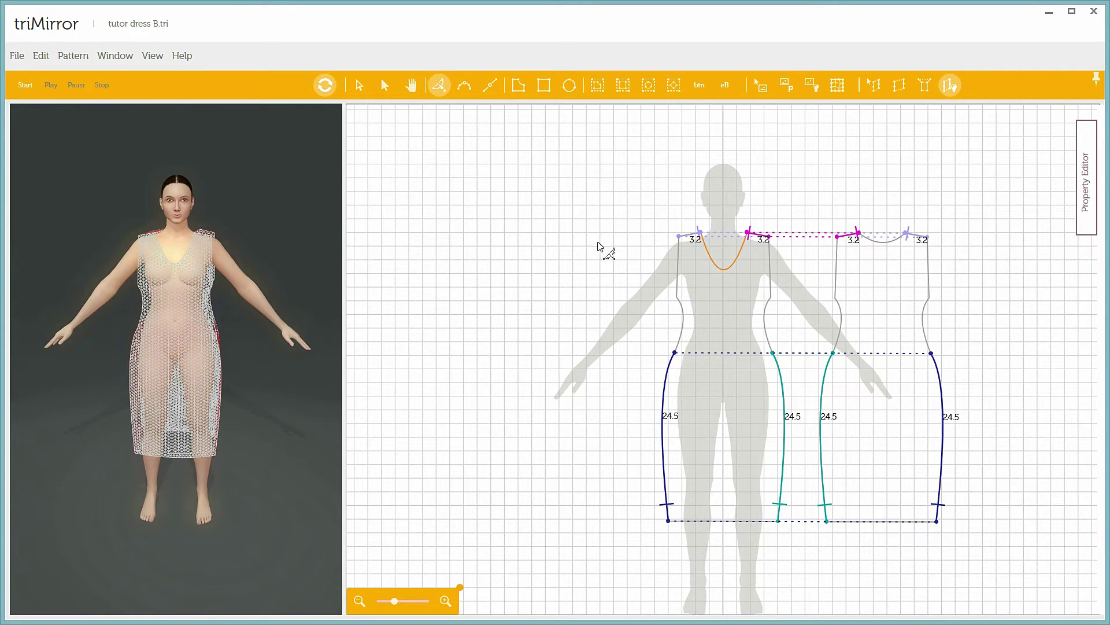
click(465, 85)
click(714, 264)
drag(714, 266, 765, 276)
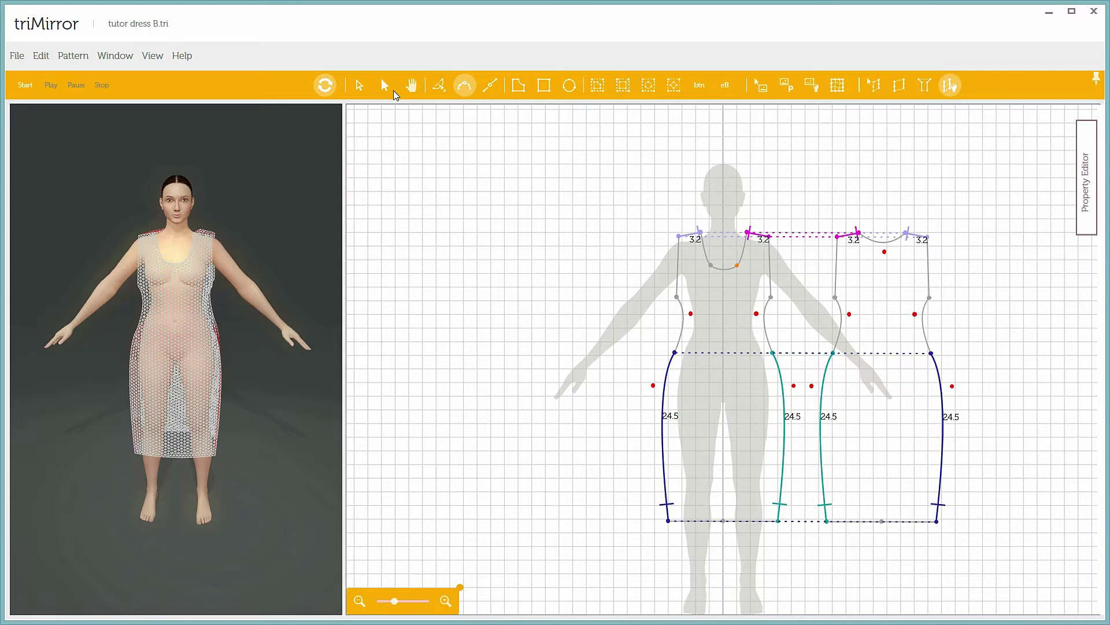
Extend all four side seams from hip up to waist so each measures 32.9
click(882, 91)
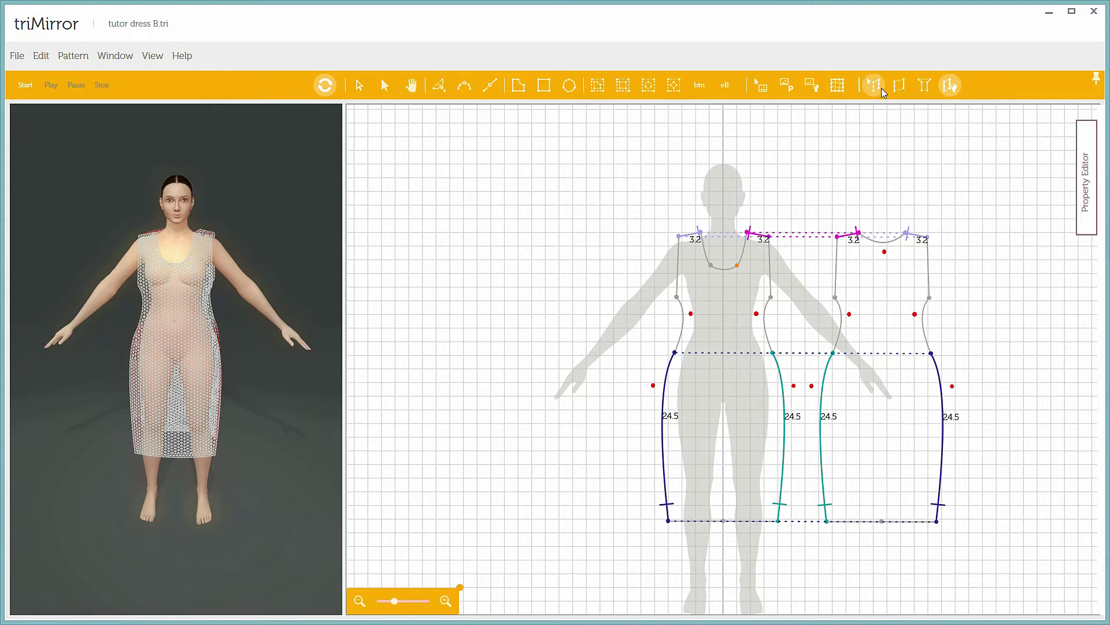
drag(676, 351, 676, 297)
drag(933, 330, 930, 297)
click(72, 56)
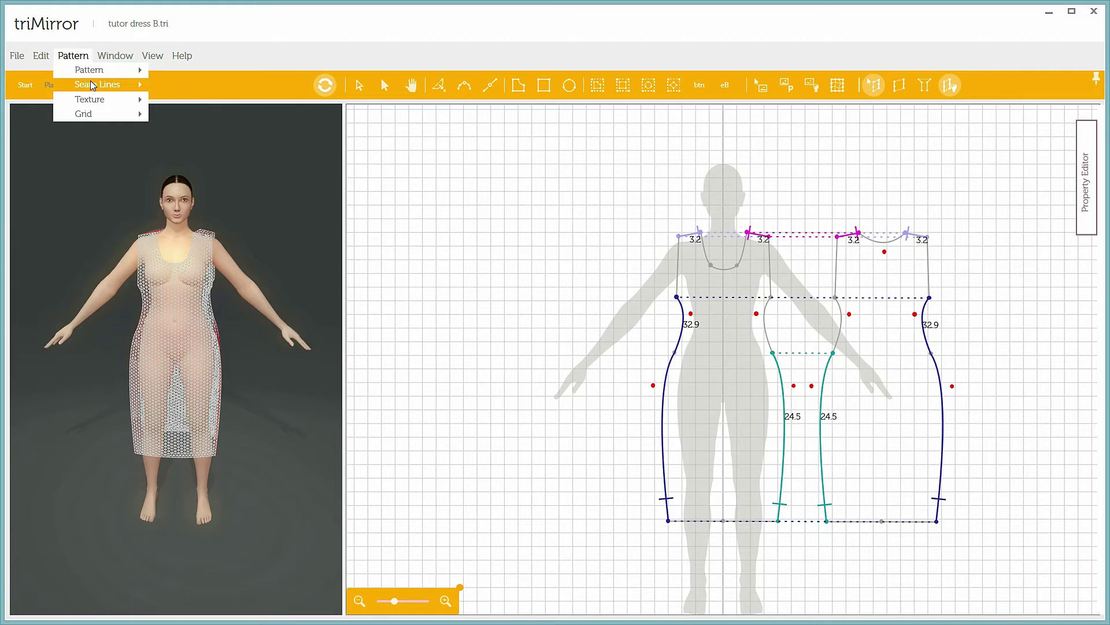
mouse_move(92, 85)
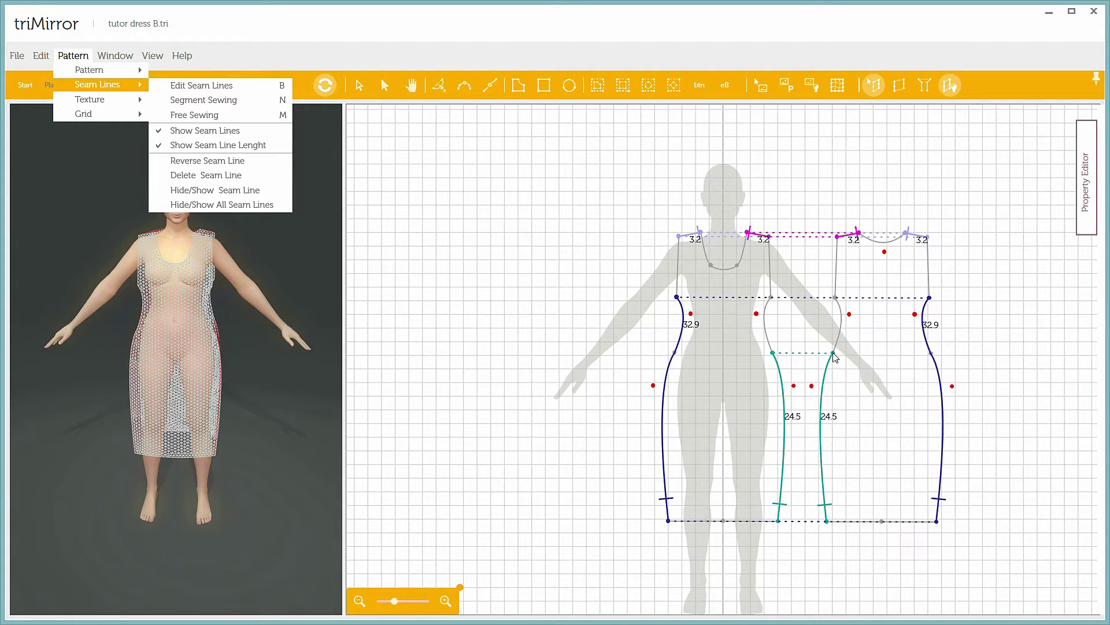
click(1007, 367)
drag(833, 354, 833, 299)
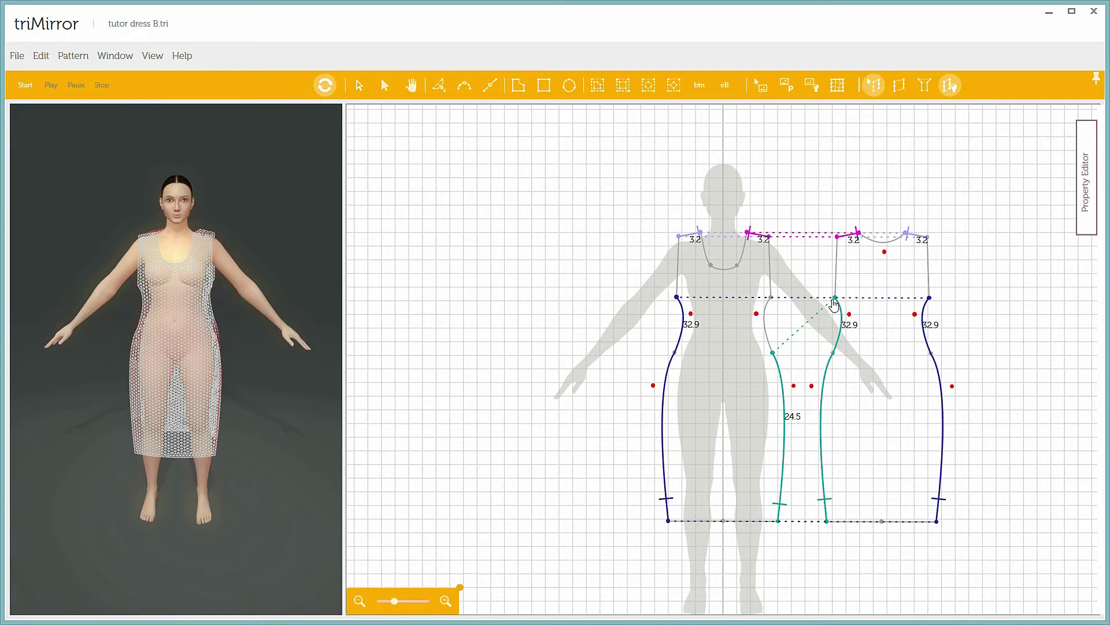
drag(778, 355, 774, 302)
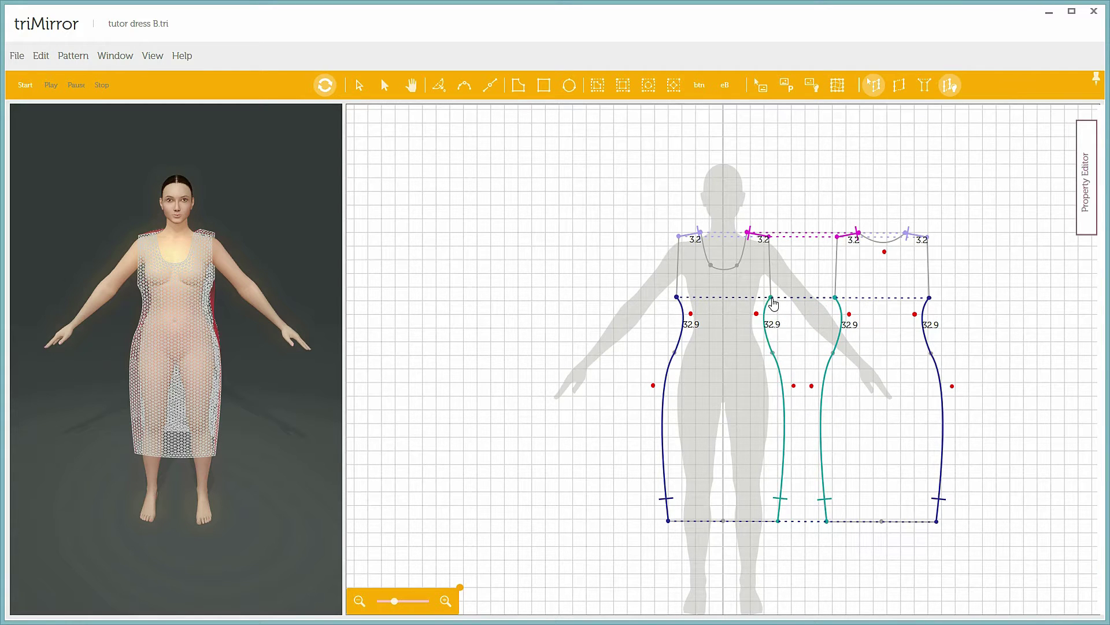
drag(305, 300, 159, 136)
Render the dress in its plaid texture and rerun the draping simulation
click(152, 55)
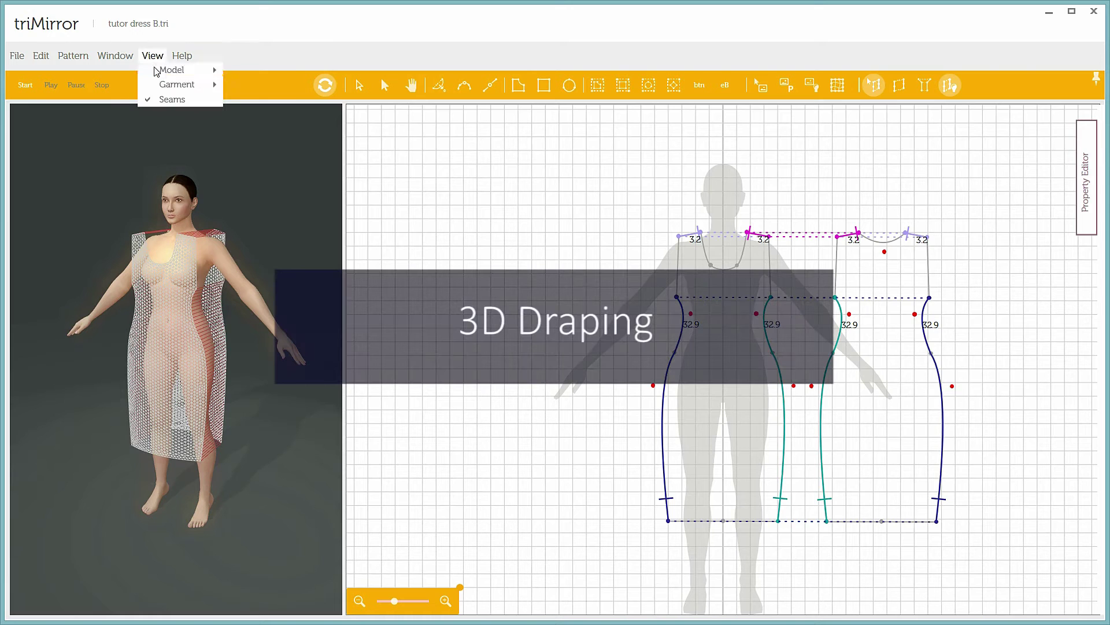
mouse_move(156, 71)
click(248, 85)
drag(259, 275, 117, 274)
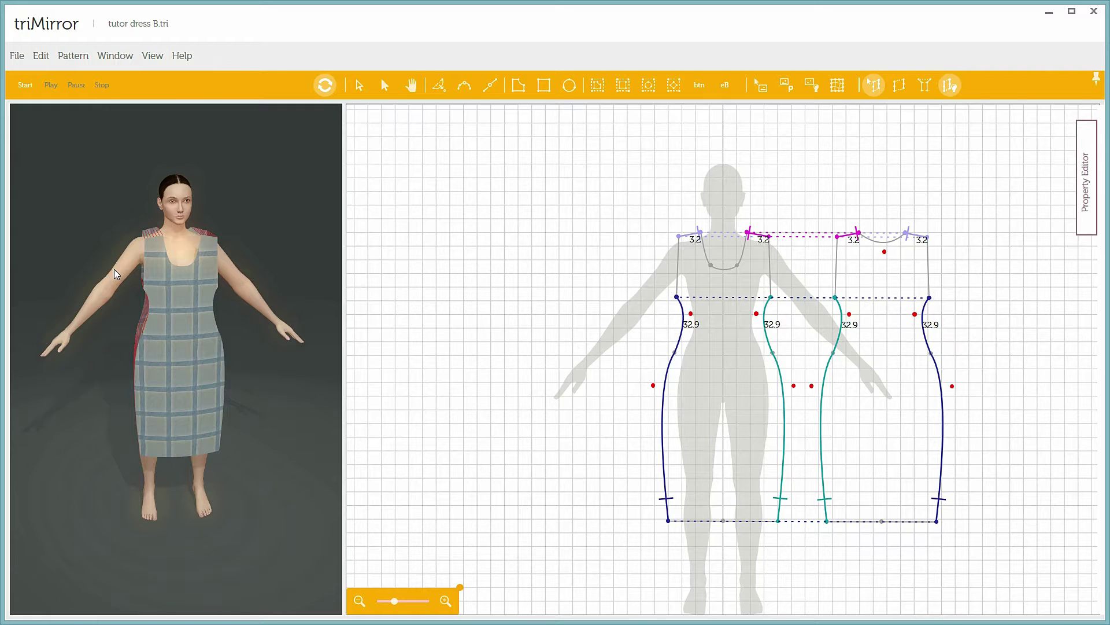
click(25, 85)
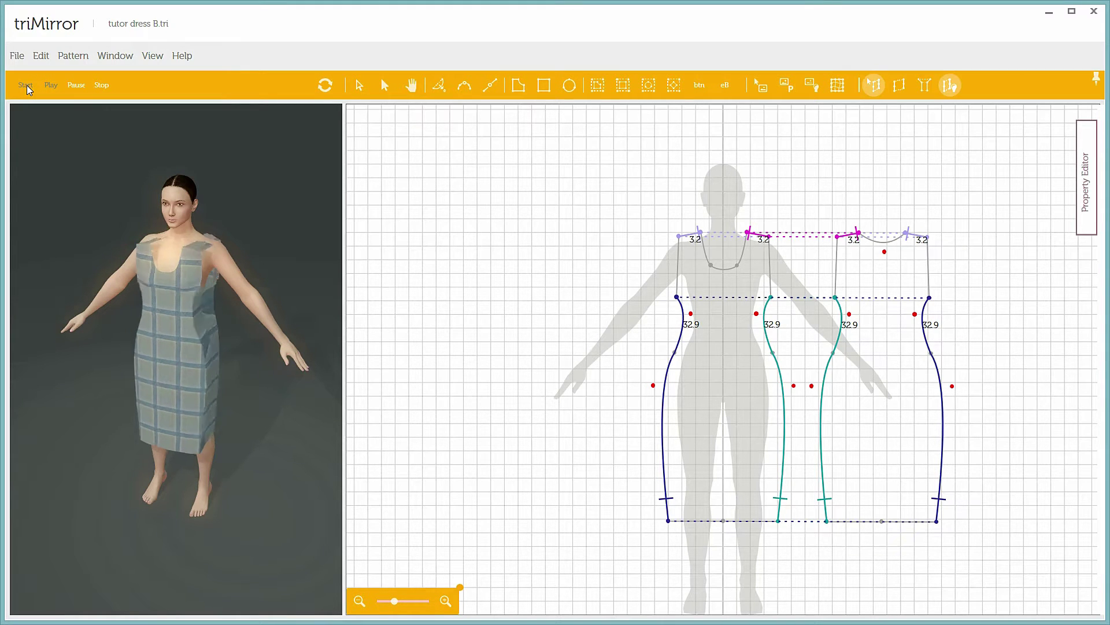
drag(217, 339, 244, 333)
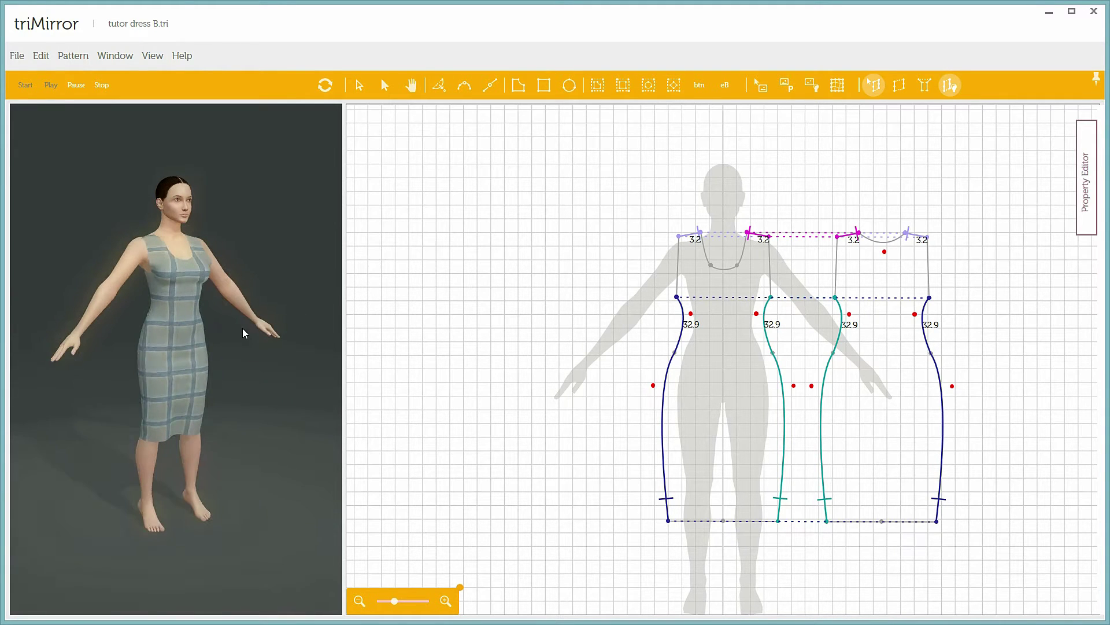
click(153, 55)
mouse_move(174, 69)
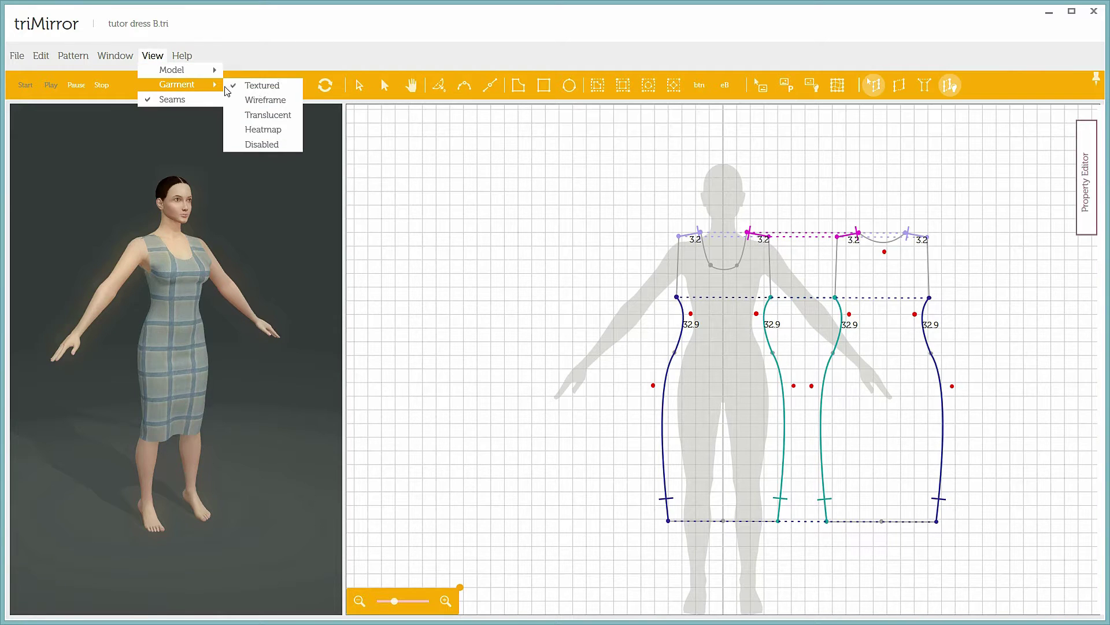
click(248, 103)
scroll(258, 392, up, 3)
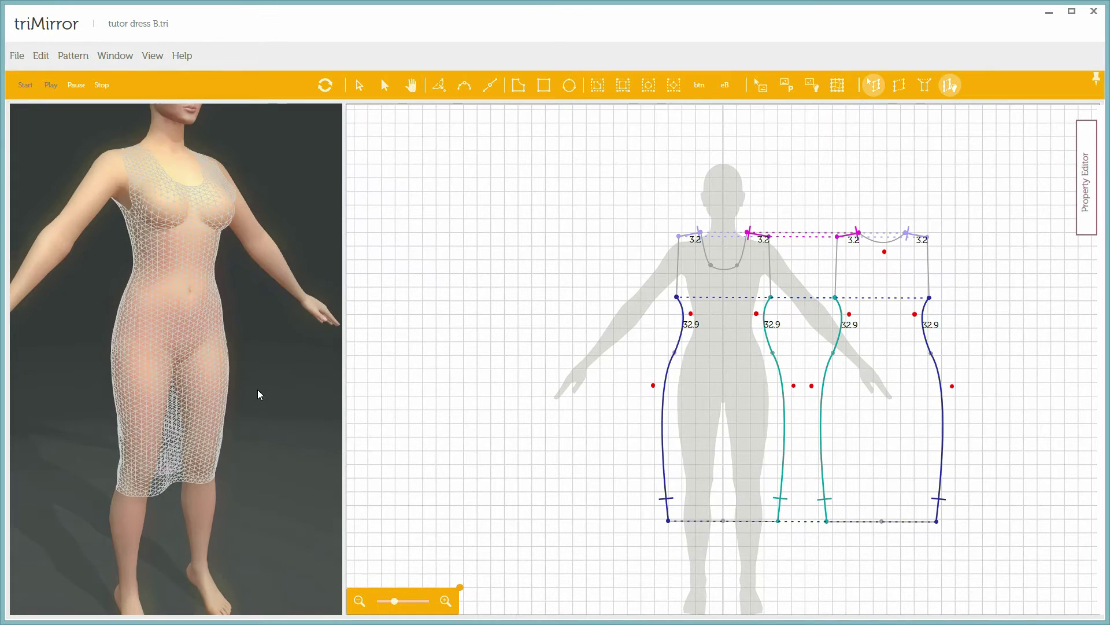
click(153, 55)
mouse_move(173, 69)
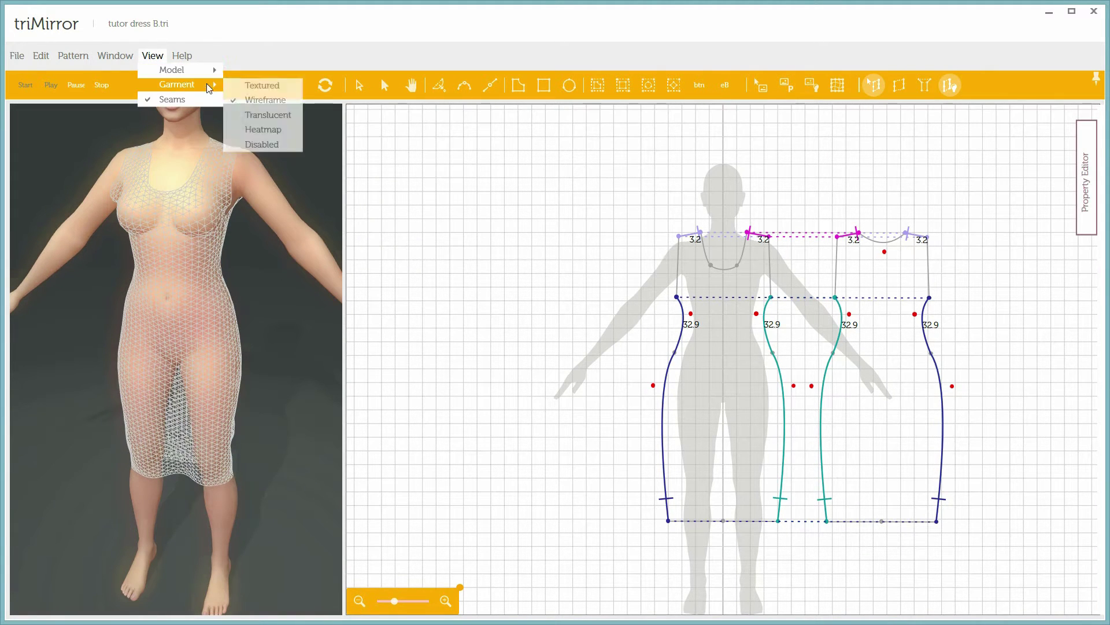
click(250, 115)
click(153, 56)
click(250, 127)
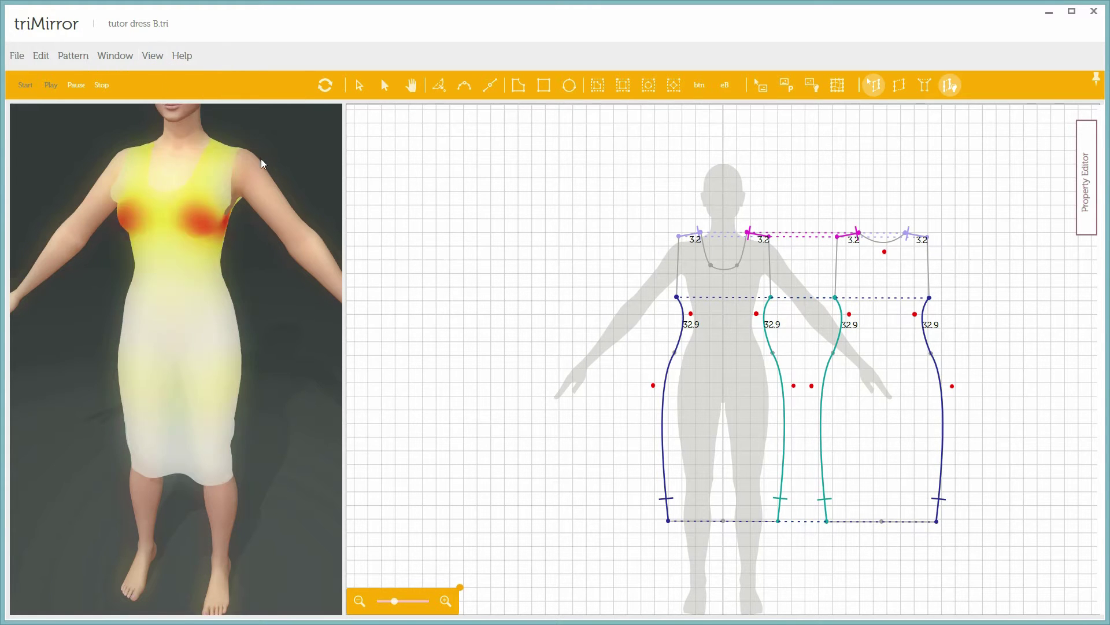
drag(242, 279, 77, 280)
drag(255, 243, 230, 218)
click(411, 85)
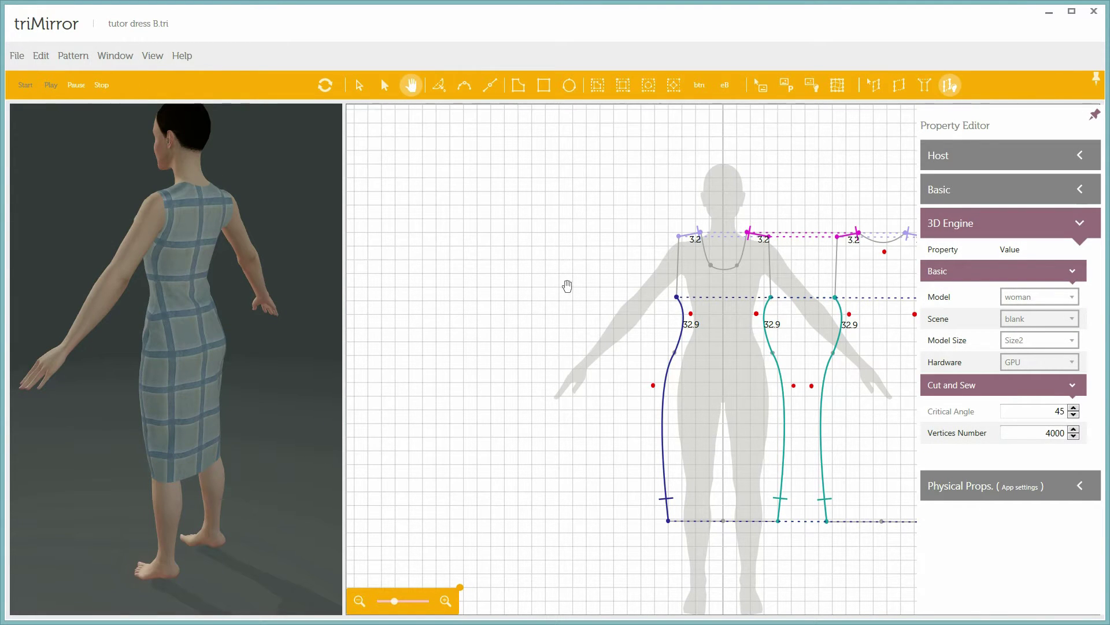
drag(567, 290, 434, 280)
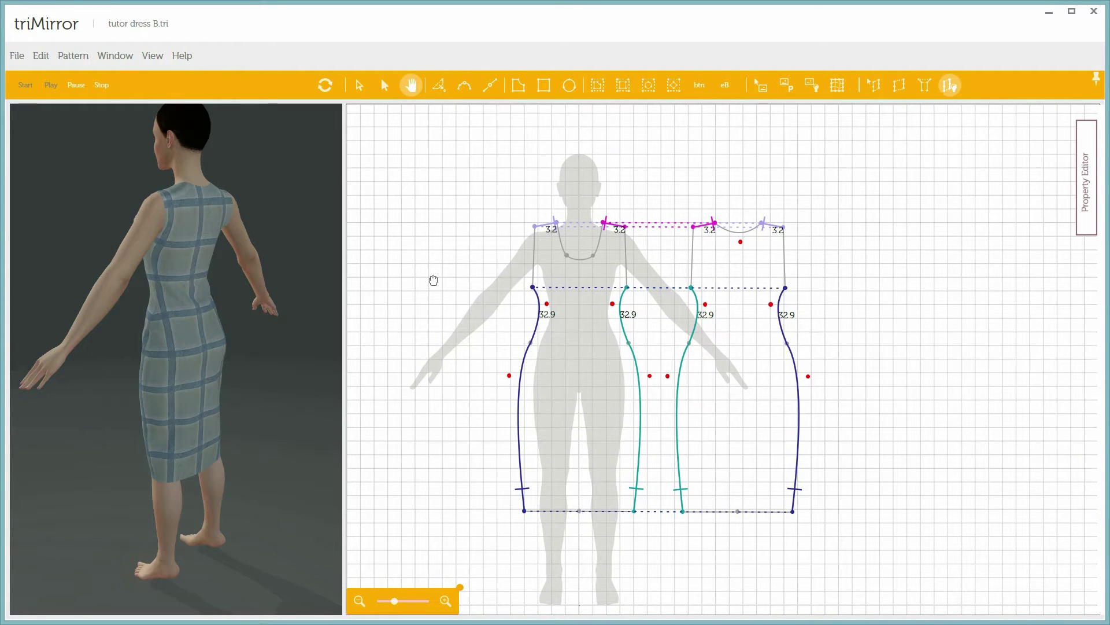
Stop the simulation, draw two diamond darts on the back piece, and shift one right
click(103, 86)
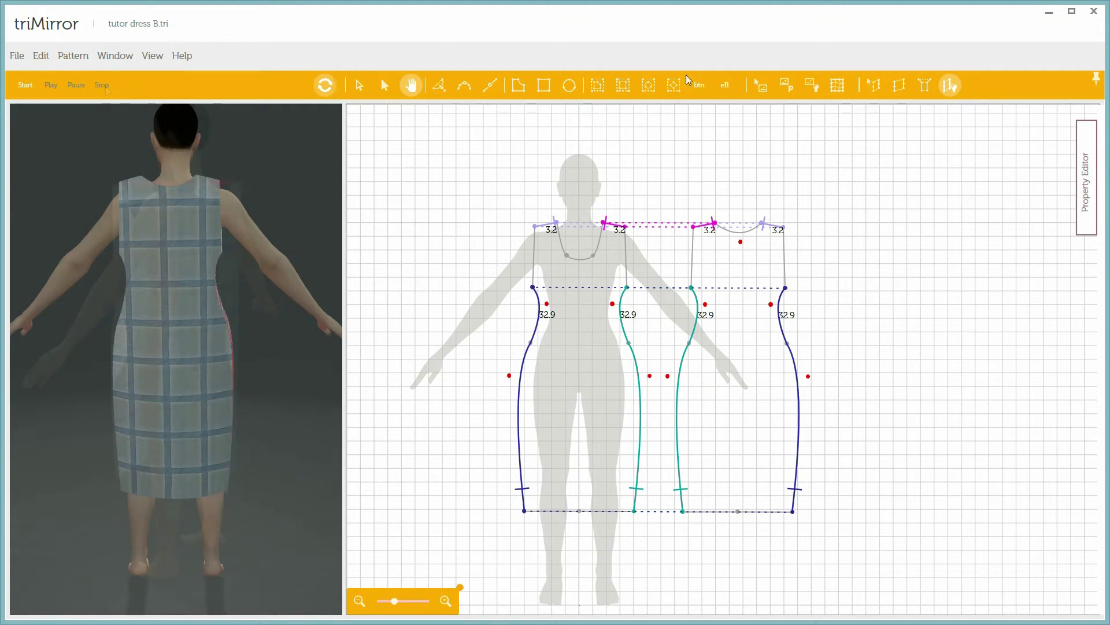
click(673, 85)
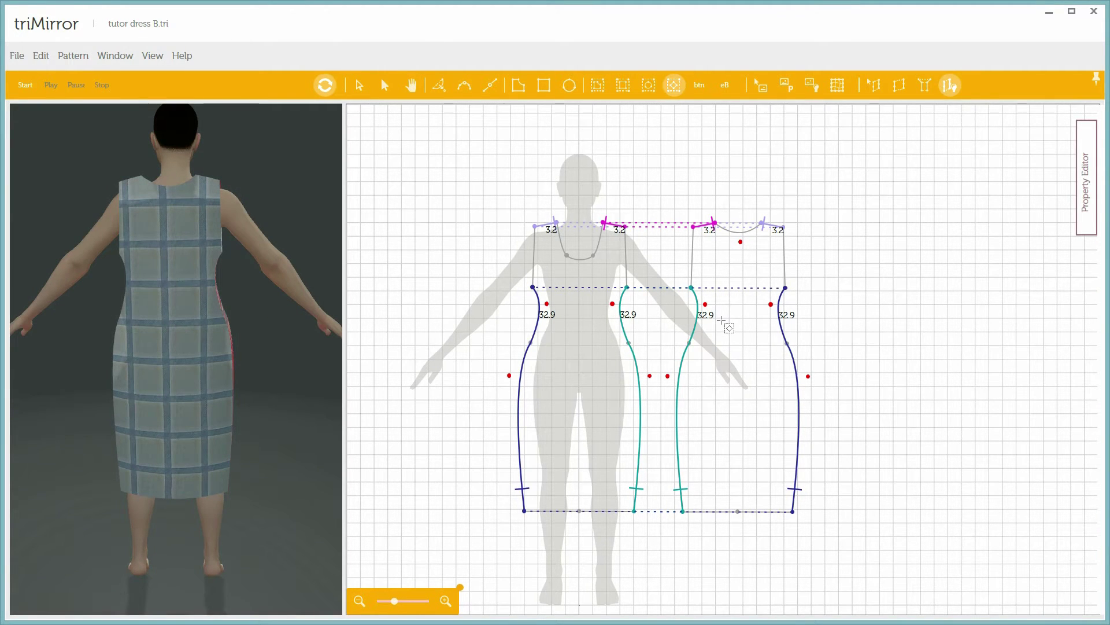
drag(723, 320, 728, 388)
drag(758, 318, 764, 386)
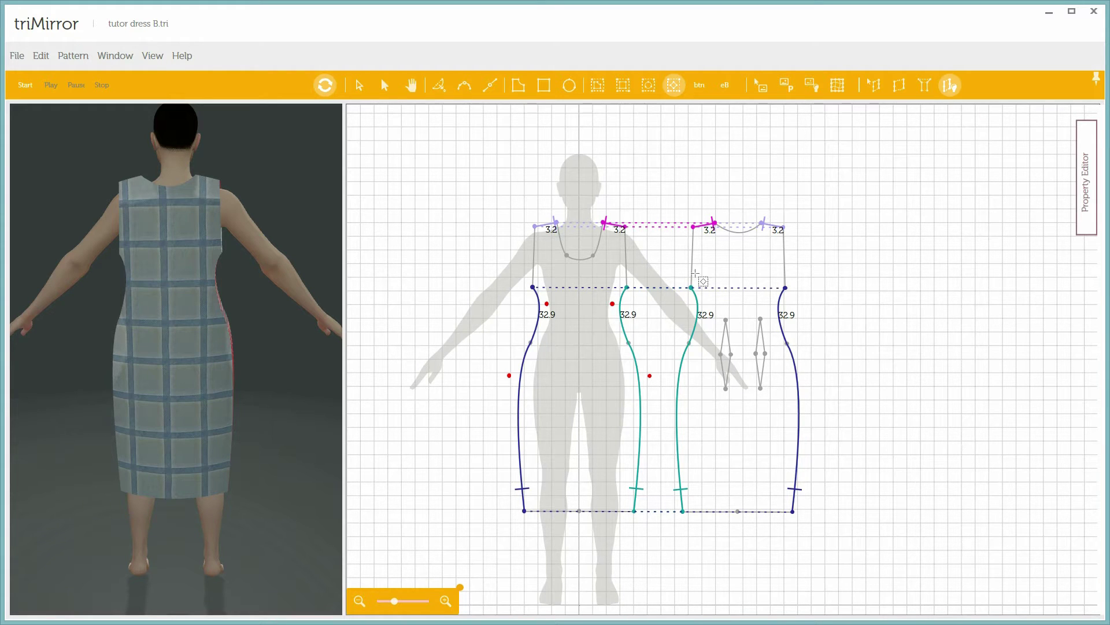
key(Escape)
click(730, 341)
drag(724, 347, 754, 348)
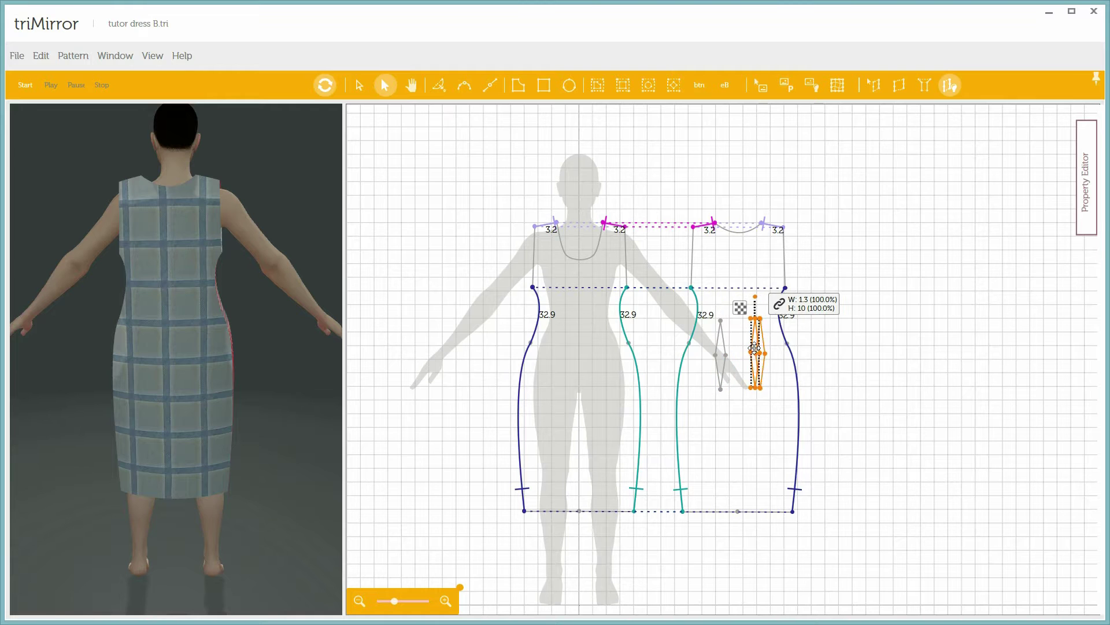
Convert both diamond darts into holes in the back panel
right_click(755, 347)
click(812, 559)
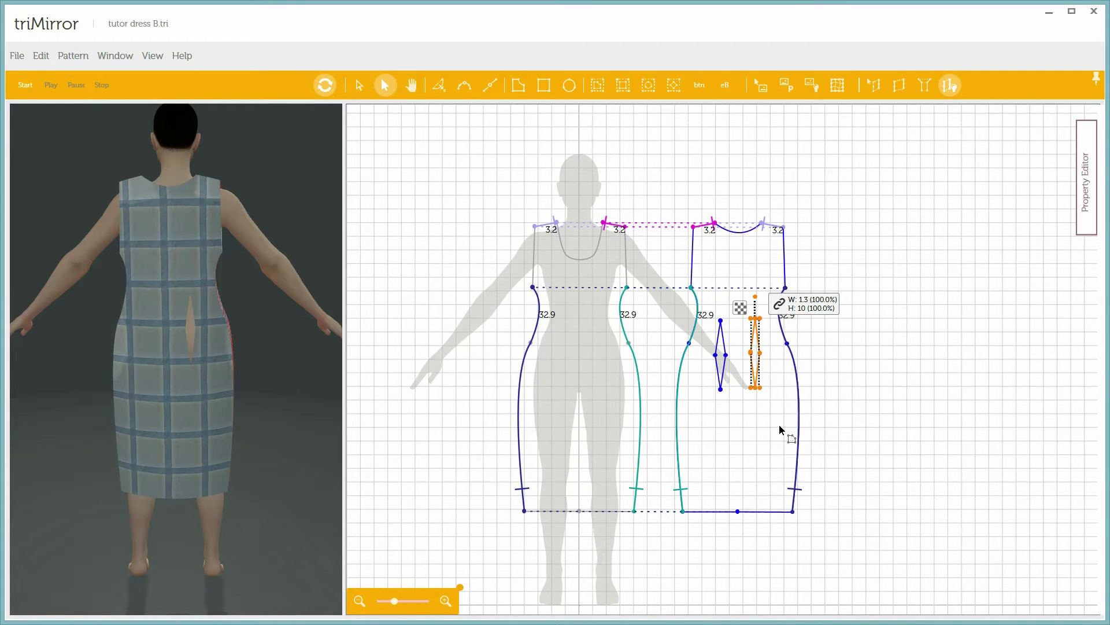
right_click(724, 366)
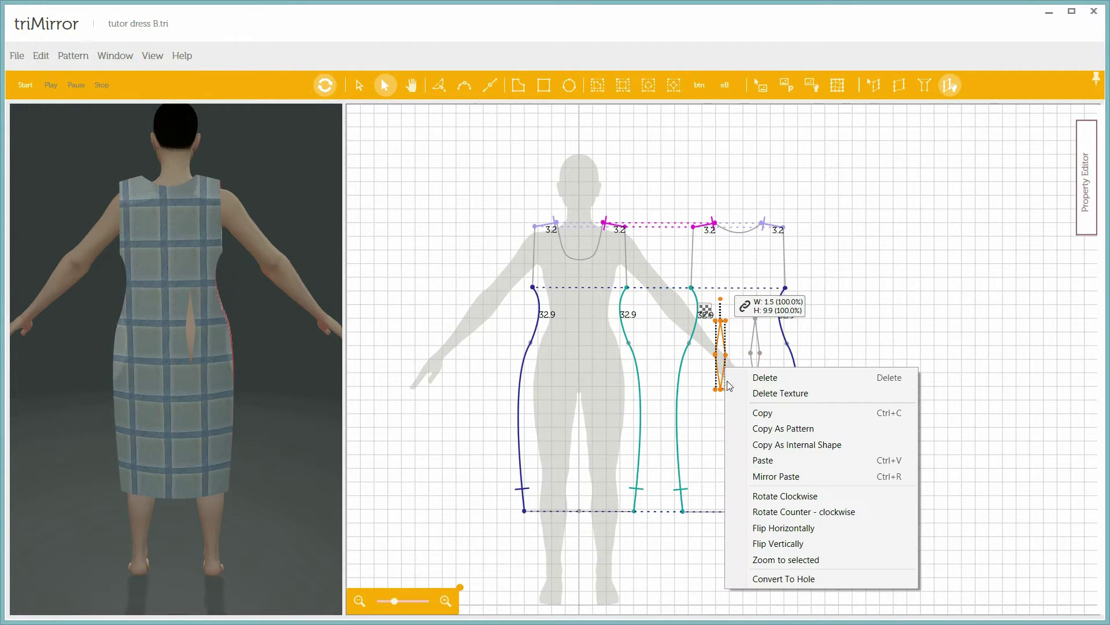
click(782, 576)
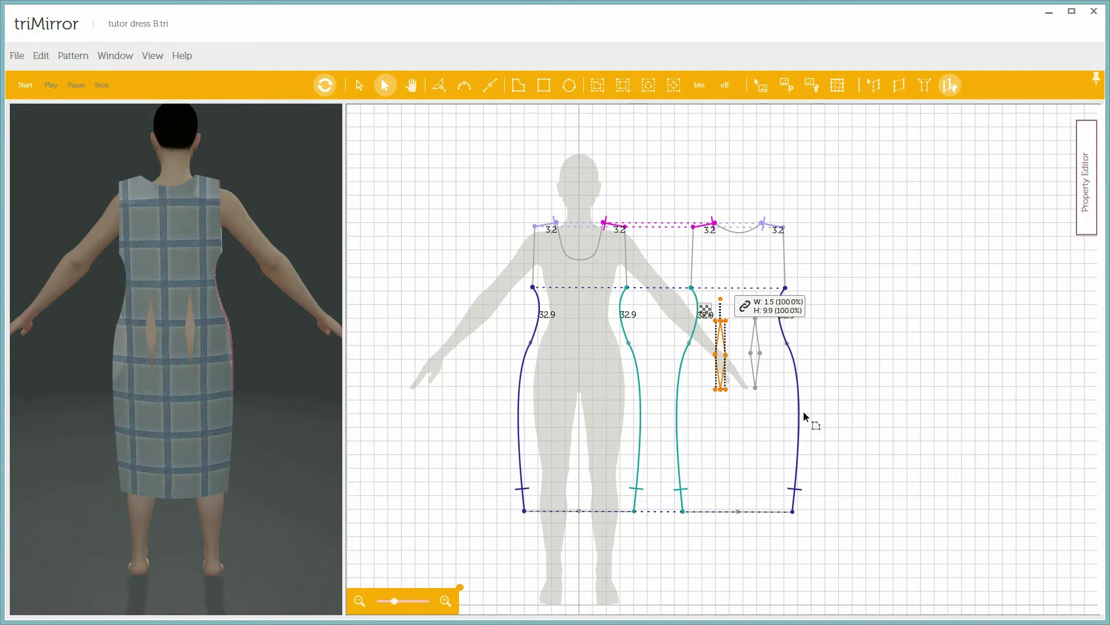
scroll(658, 329, up, 3)
click(411, 85)
Add points on the left and right bodice side edges below the armholes
drag(404, 188, 851, 474)
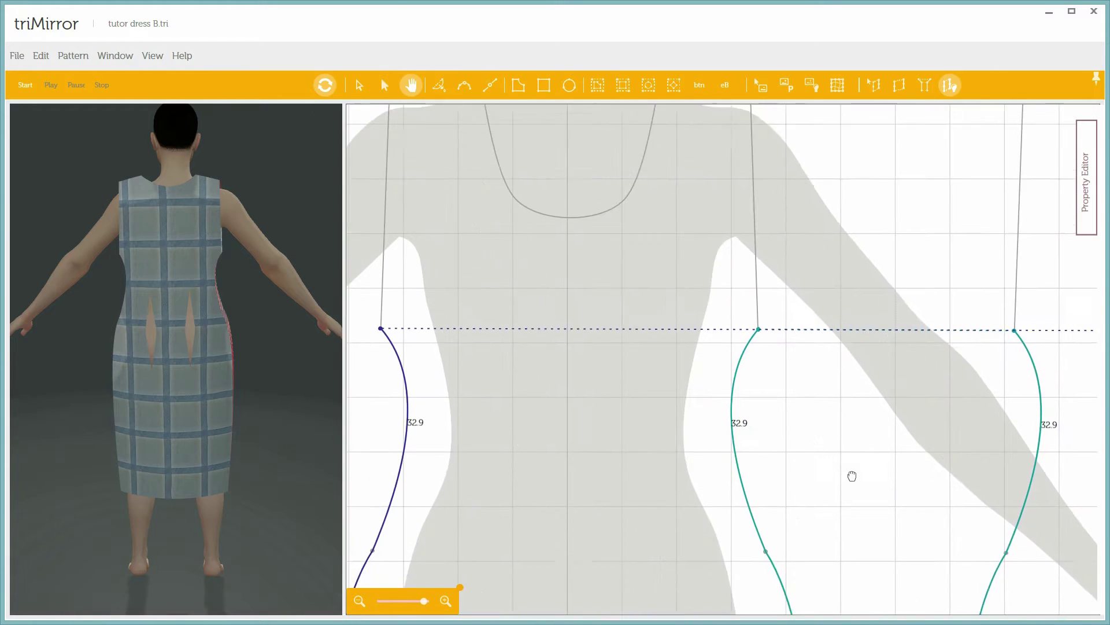
click(488, 89)
click(430, 288)
click(429, 312)
click(805, 291)
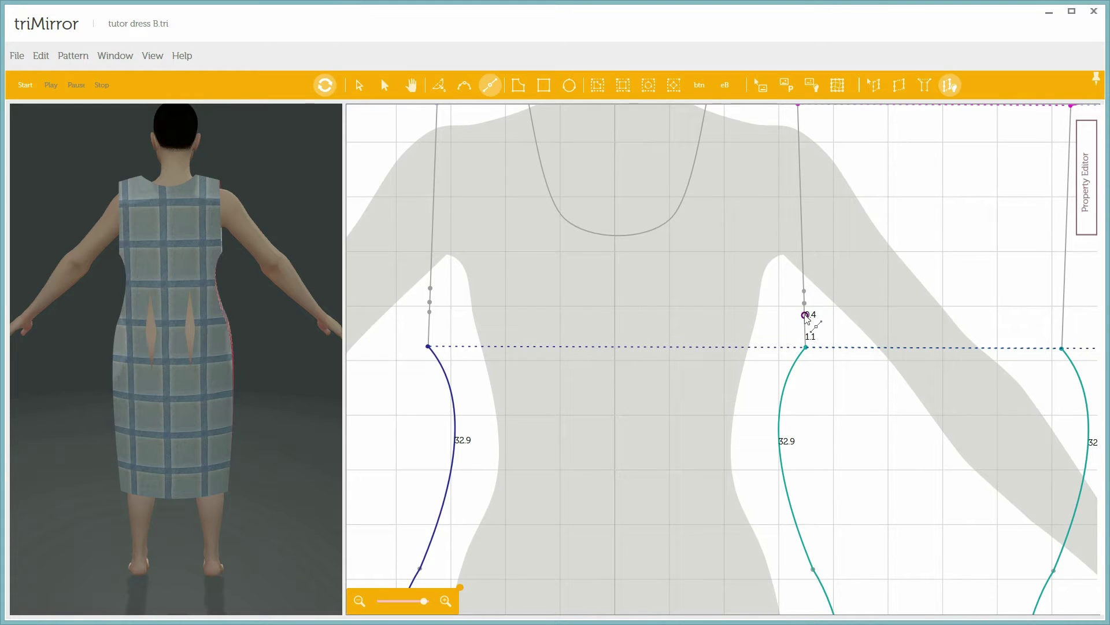
Draw a horizontal bust dart at each bodice side edge and adjust their corners and tips
click(439, 85)
click(430, 302)
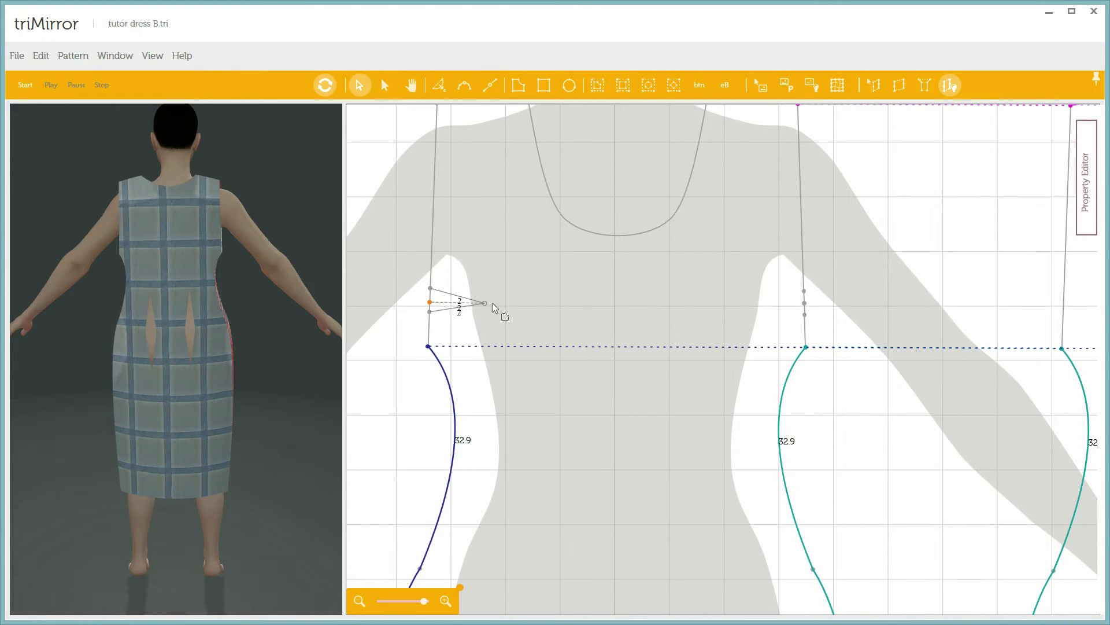
click(507, 304)
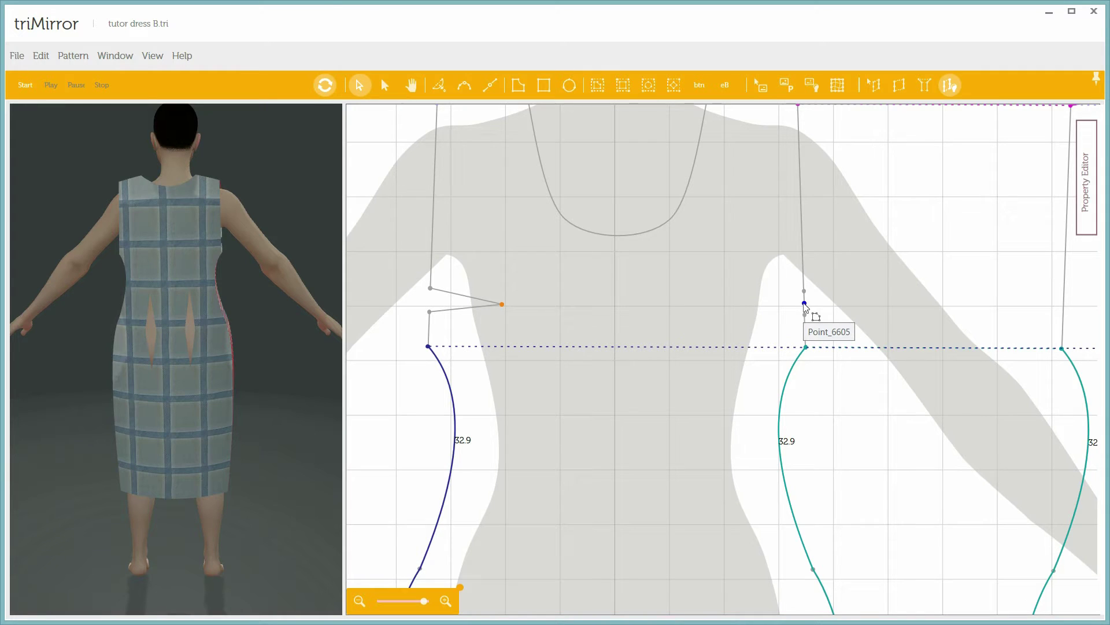
click(805, 303)
click(750, 305)
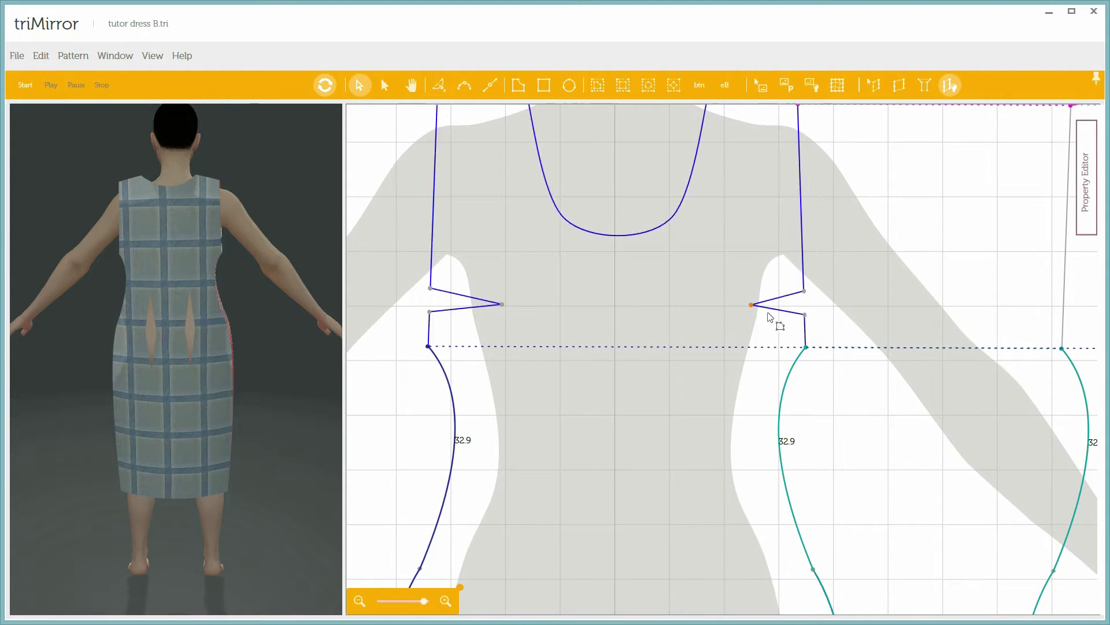
click(430, 313)
click(430, 320)
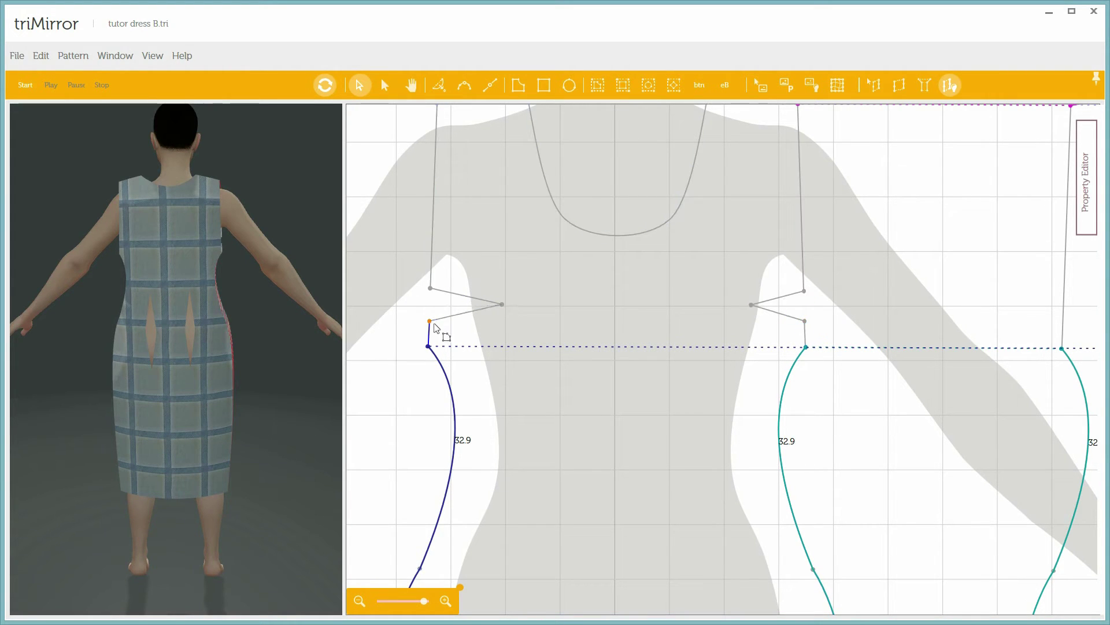
drag(745, 305, 744, 305)
drag(272, 296, 162, 262)
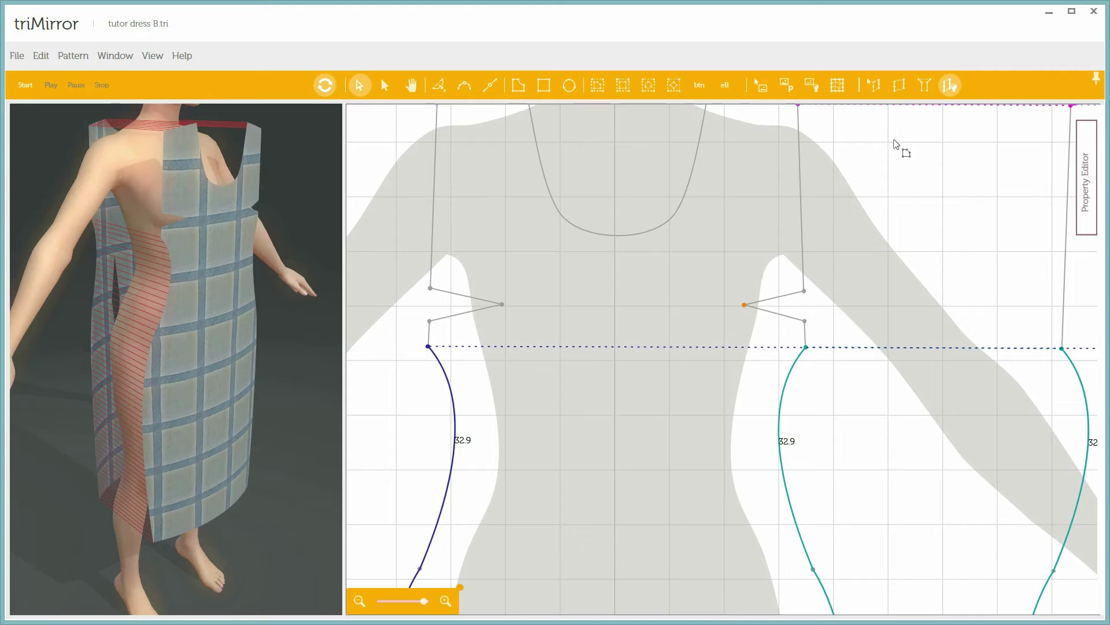
Sew each bust dart's legs together (2.7/2.7 and 2.2/2.3)
click(898, 85)
click(786, 305)
click(448, 294)
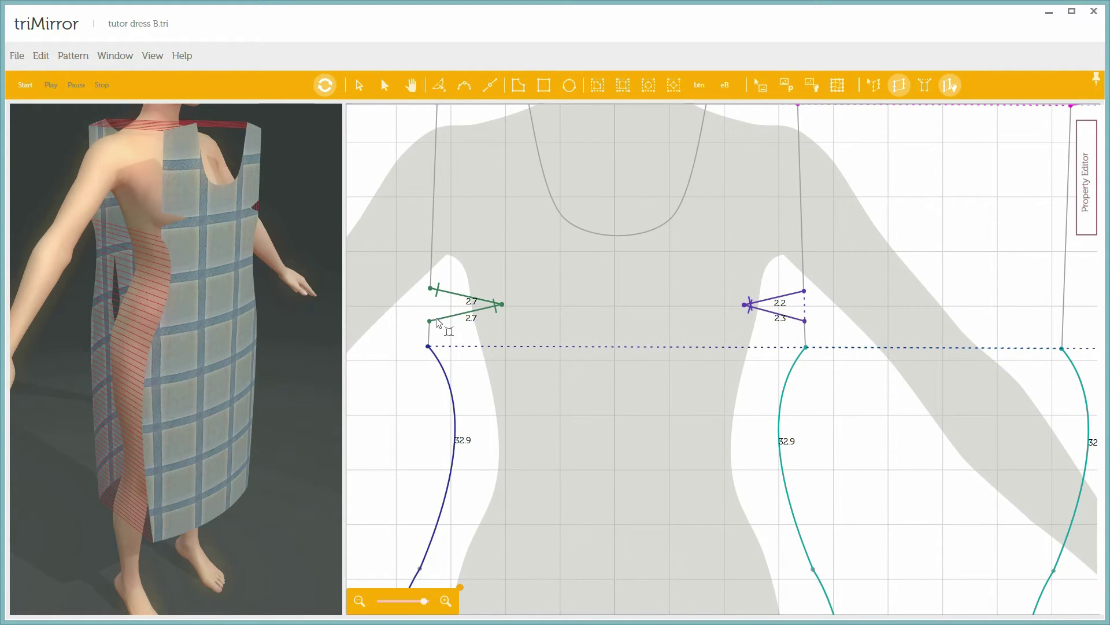
drag(186, 242, 134, 243)
Move both diamond darts on the back piece slightly upward
click(412, 85)
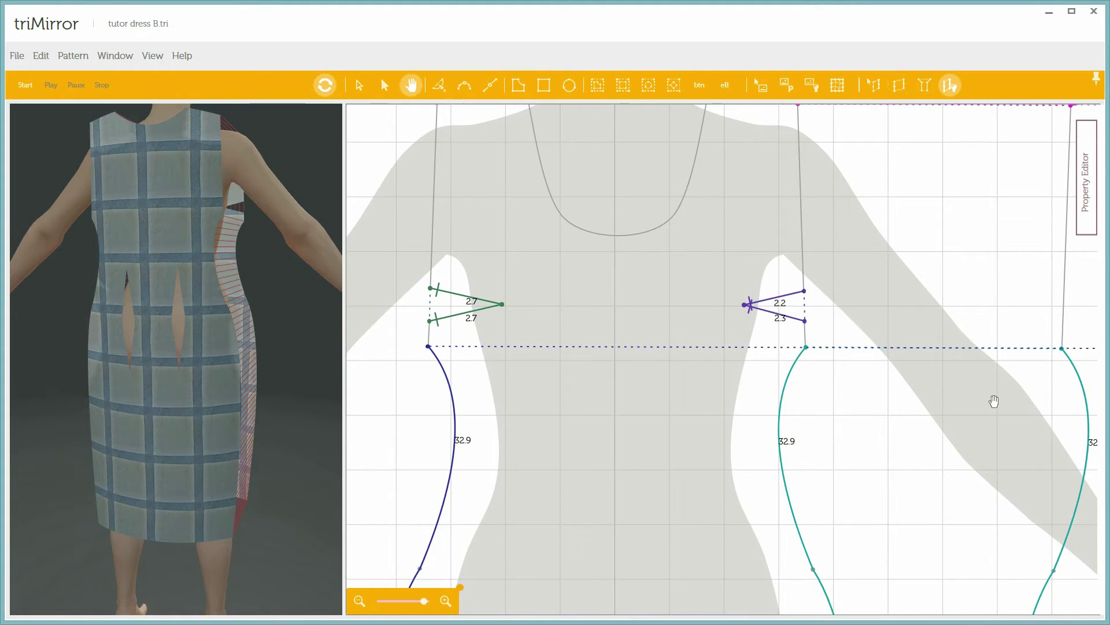
drag(996, 402, 571, 194)
click(385, 85)
click(757, 356)
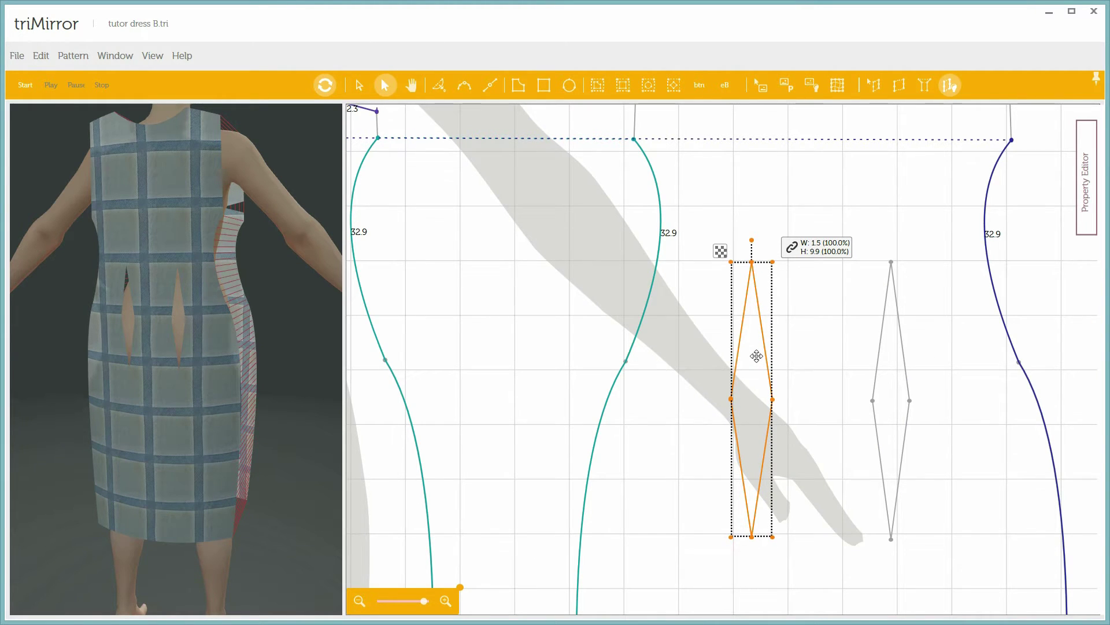
drag(756, 356, 756, 328)
drag(888, 372, 893, 342)
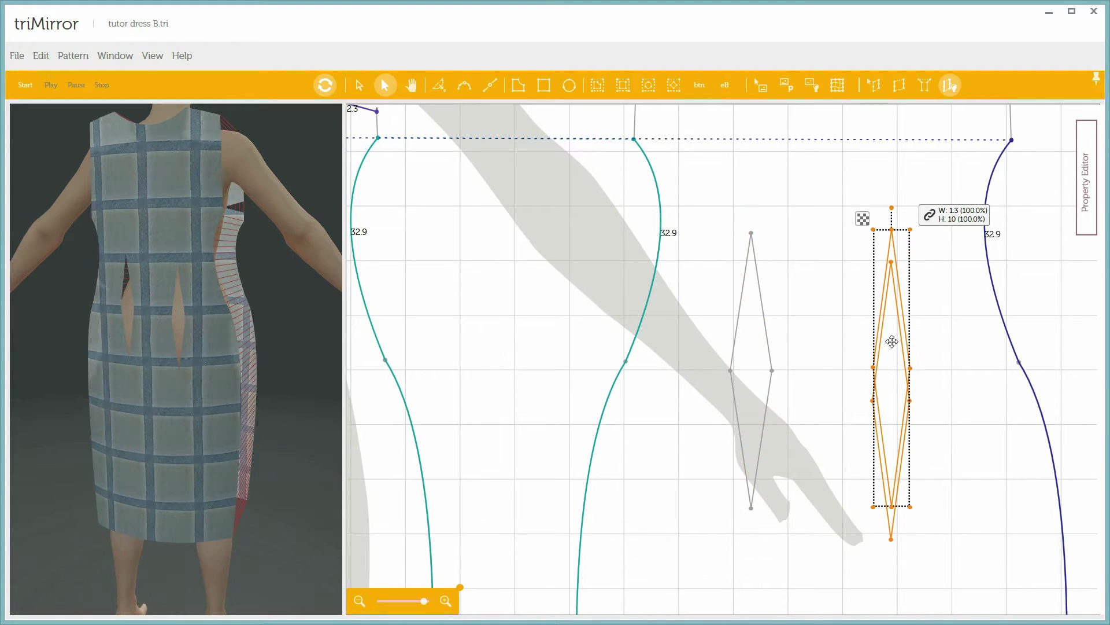
Pair the diamond darts' legs for sewing: 5/5 above, 10/10 and 10.1/10.1 below
click(899, 85)
click(904, 298)
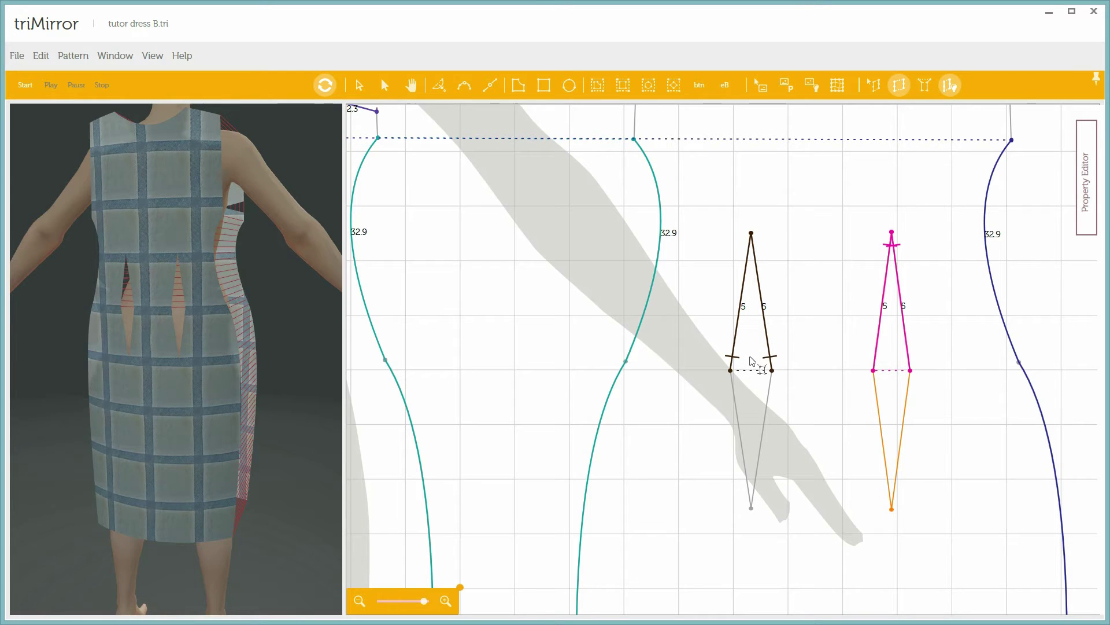
click(873, 85)
click(749, 492)
click(770, 373)
click(892, 509)
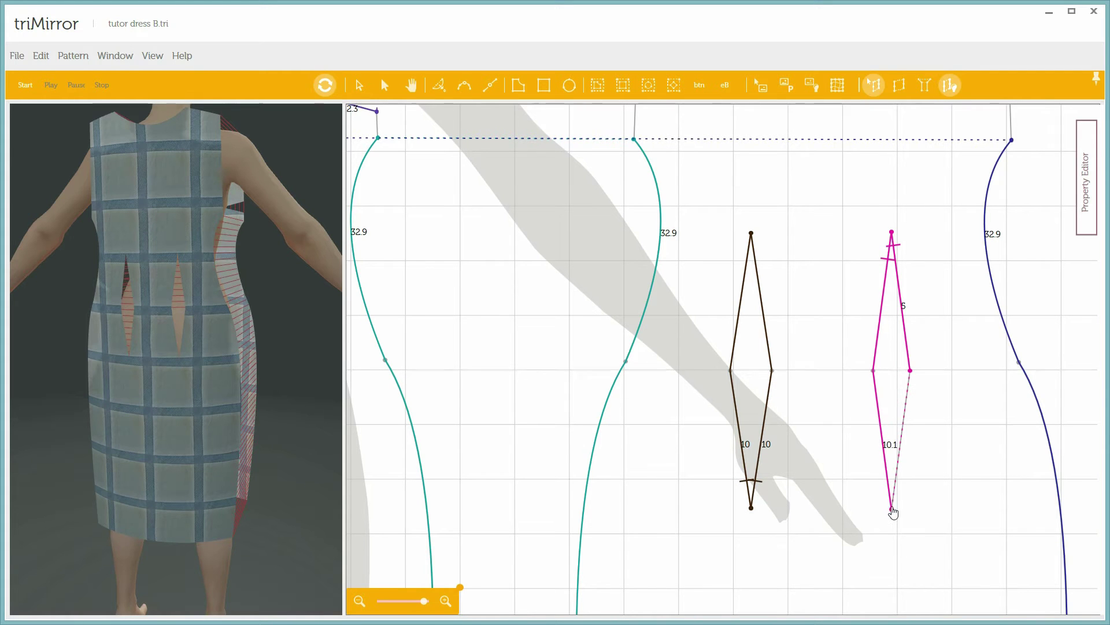
click(910, 372)
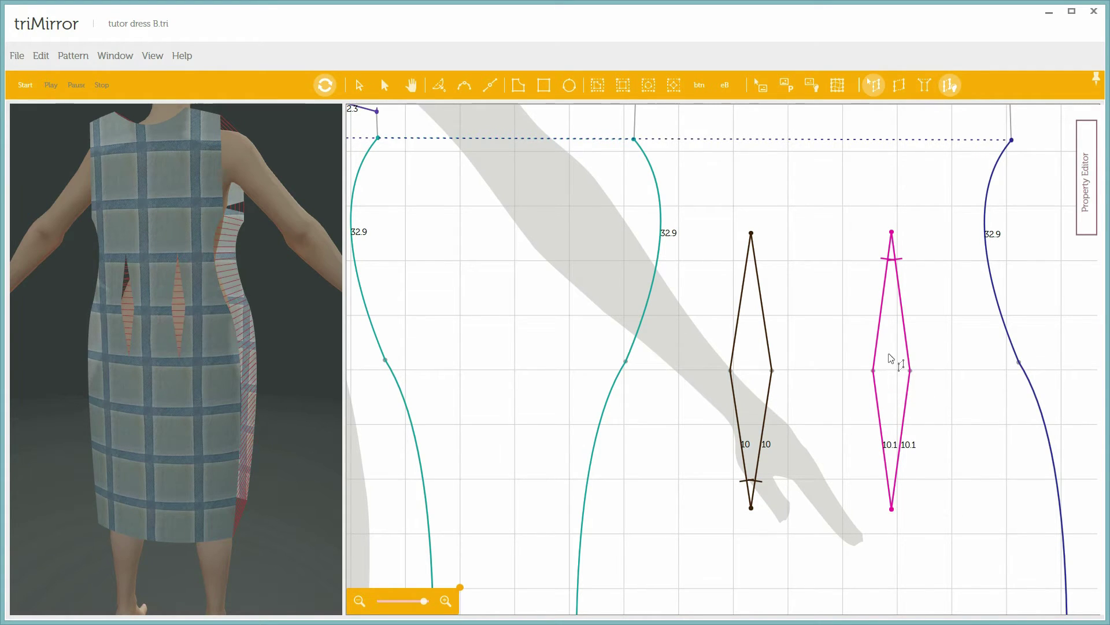
mouse_move(213, 311)
mouse_down()
mouse_move(241, 310)
mouse_move(216, 310)
mouse_up()
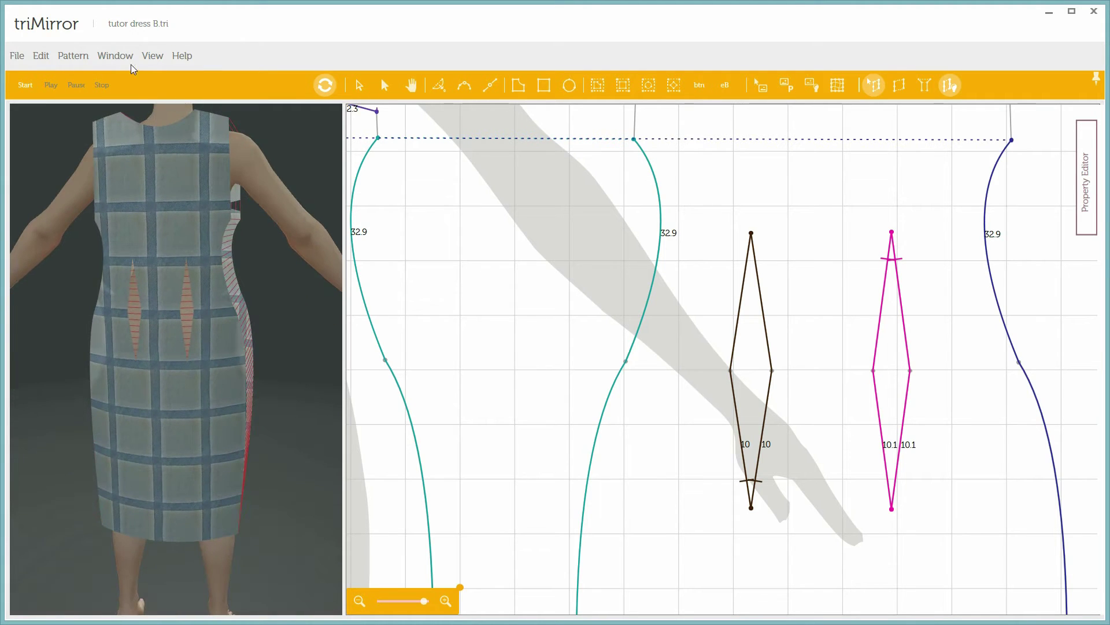
click(153, 55)
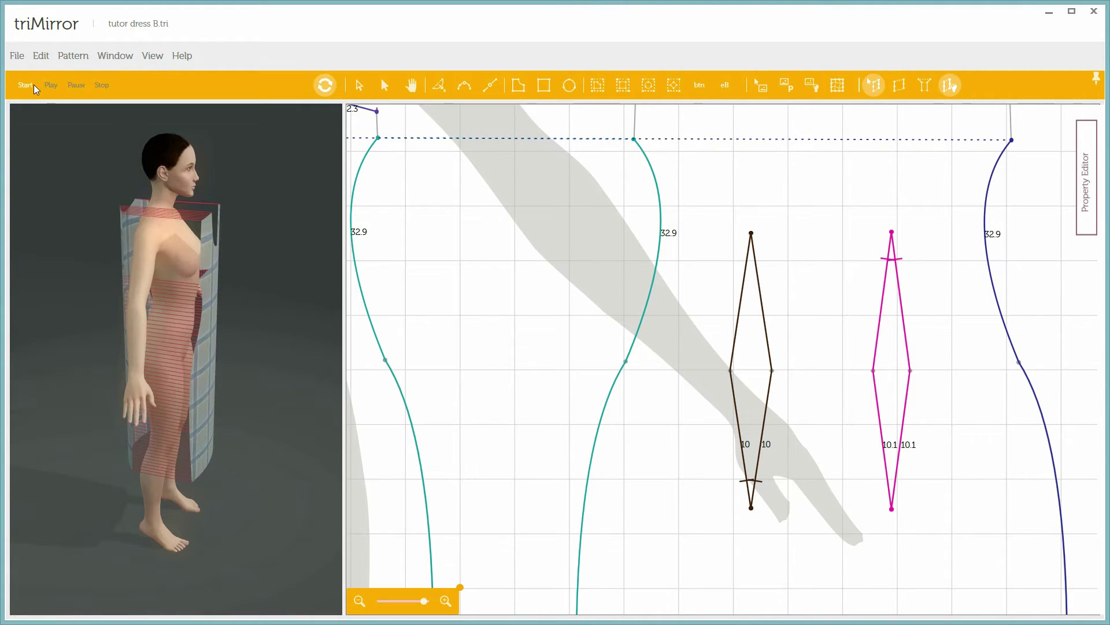
Simulate the flat panels into the checked dress, then orbit and zoom to inspect it
click(34, 84)
drag(207, 337, 176, 164)
scroll(220, 342, up, 5)
key(XF86AudioLowerVolume)
key(XF86AudioLowerVolume)
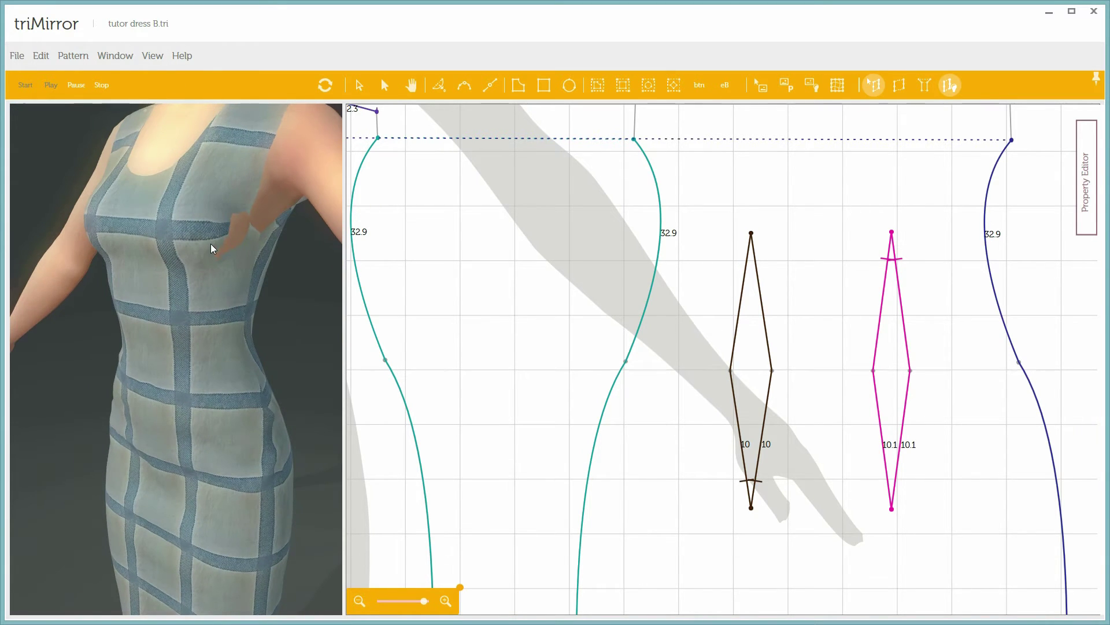
scroll(210, 244, down, 5)
scroll(251, 296, up, 3)
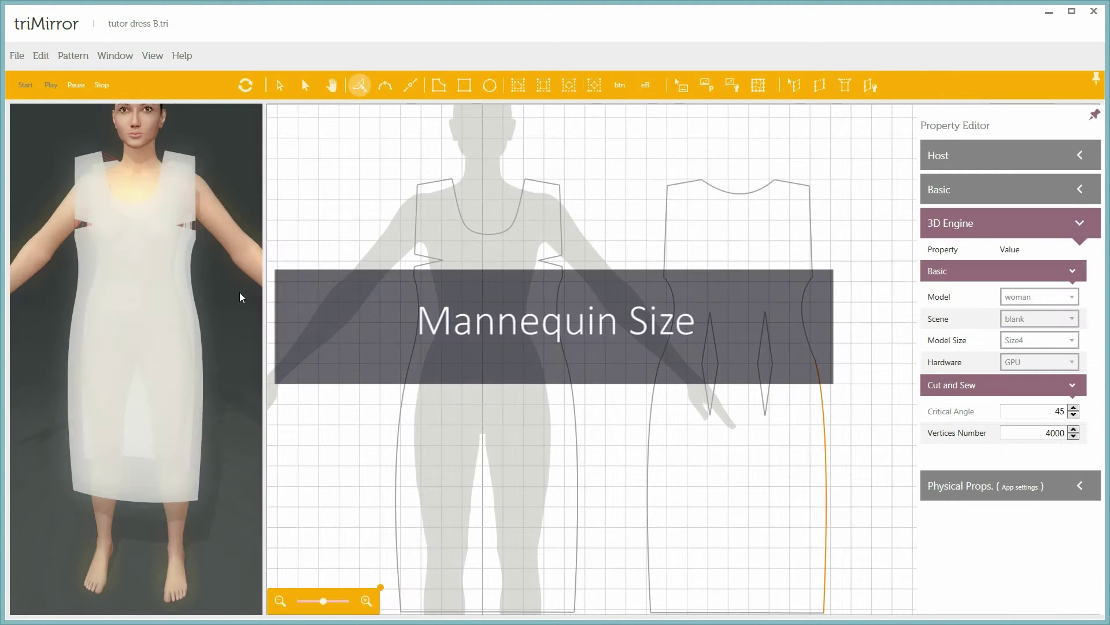
Stop the simulation, switch the mannequin to Size6 and drape the dress again
drag(242, 297, 51, 301)
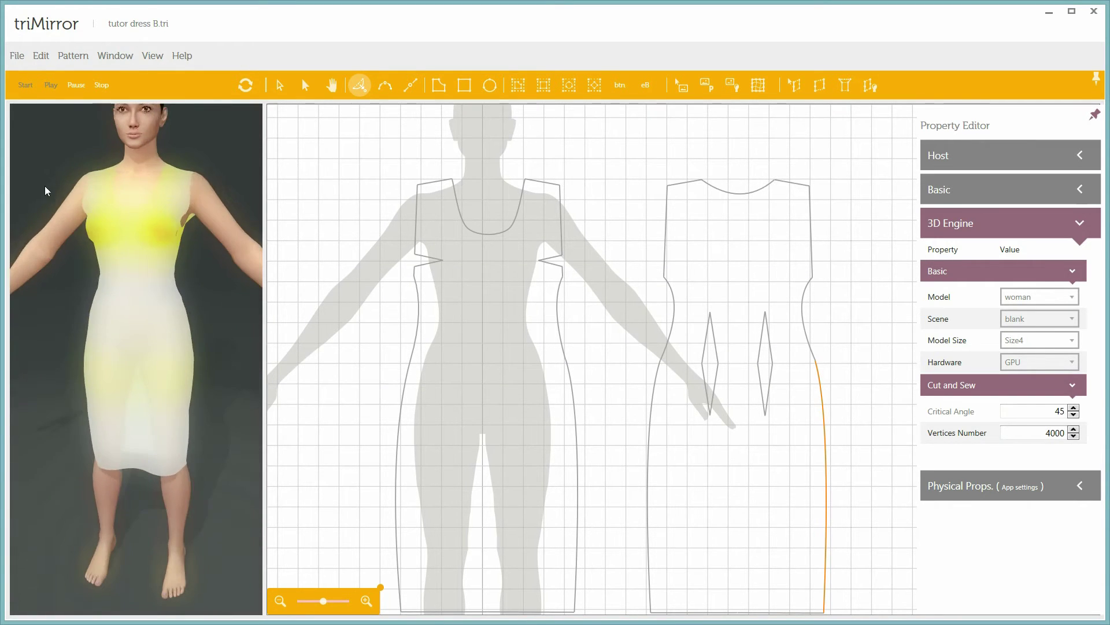
click(101, 87)
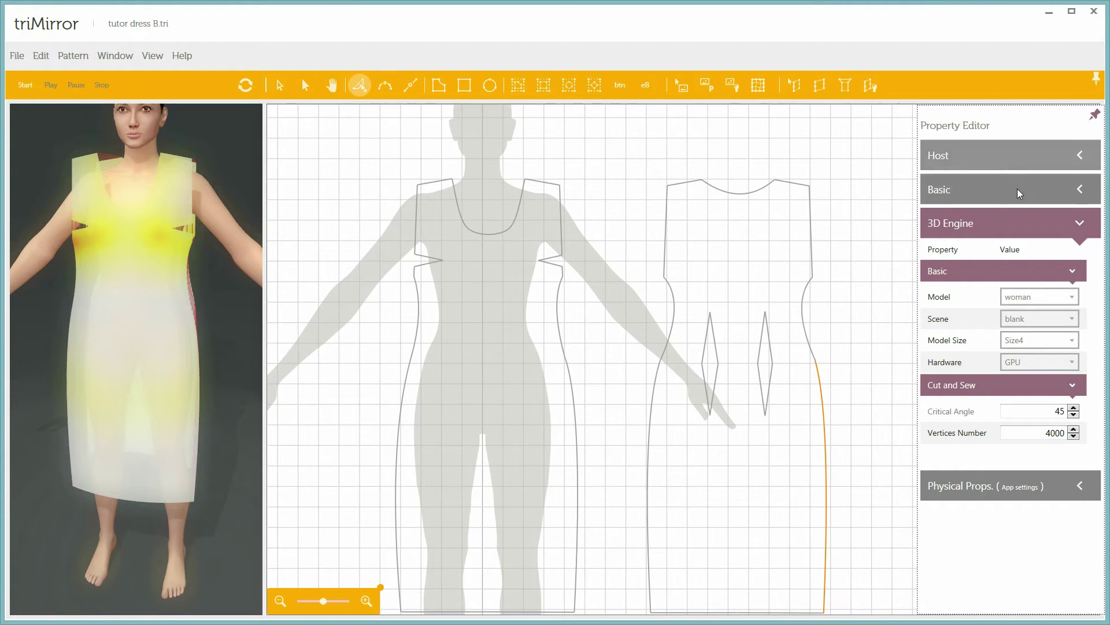
click(1073, 343)
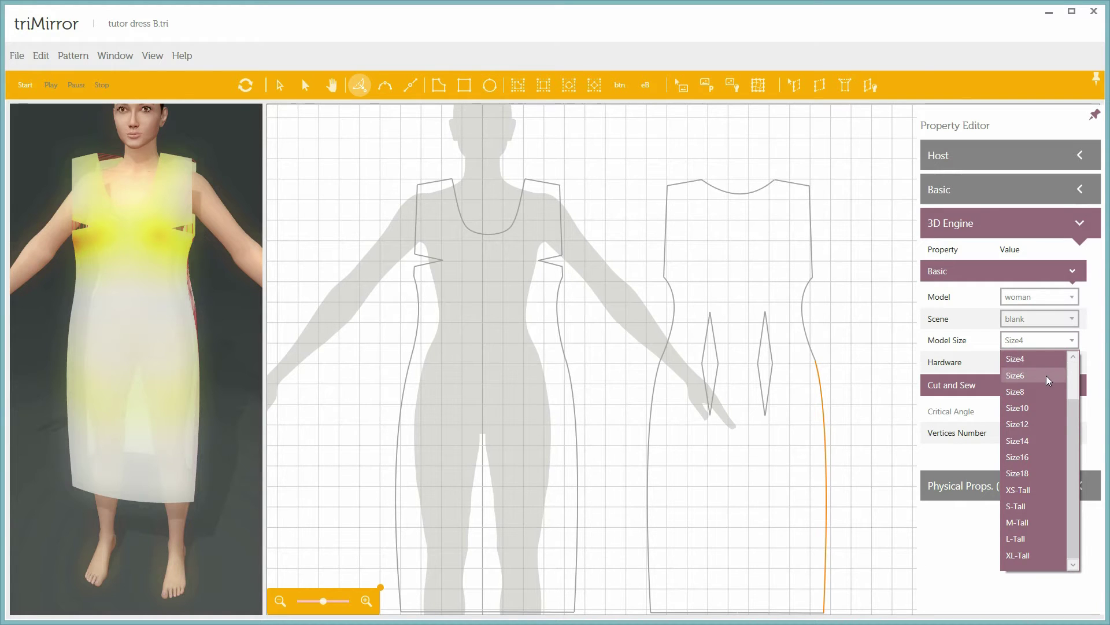
click(1047, 377)
click(25, 88)
drag(201, 314, 139, 315)
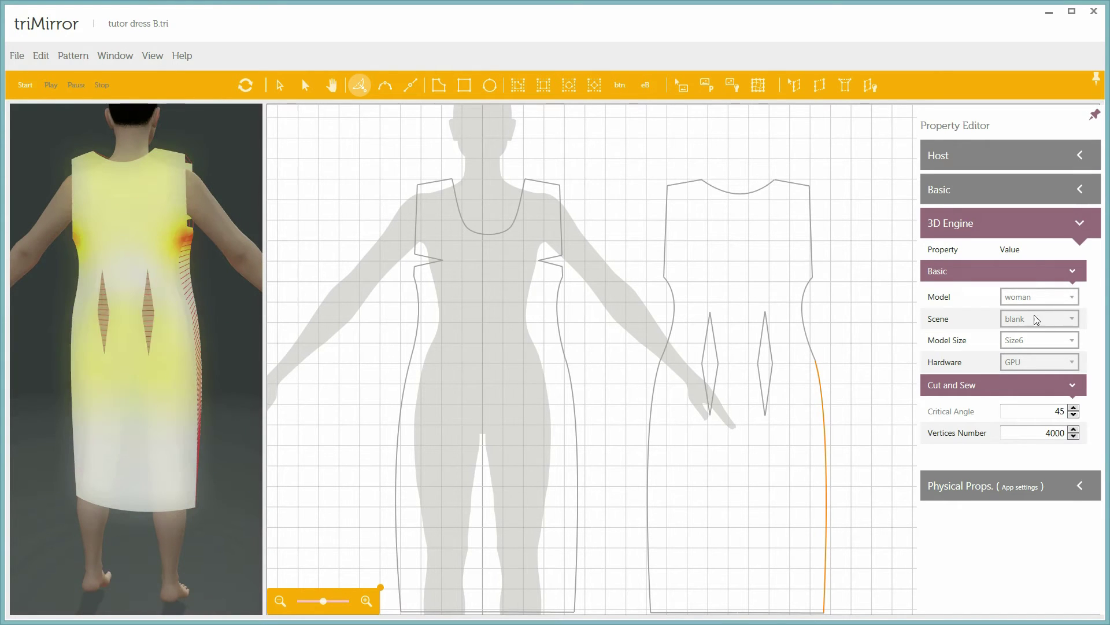
Switch the mannequin to Size8, reset and re-simulate the dress
click(1038, 340)
click(1050, 400)
click(246, 85)
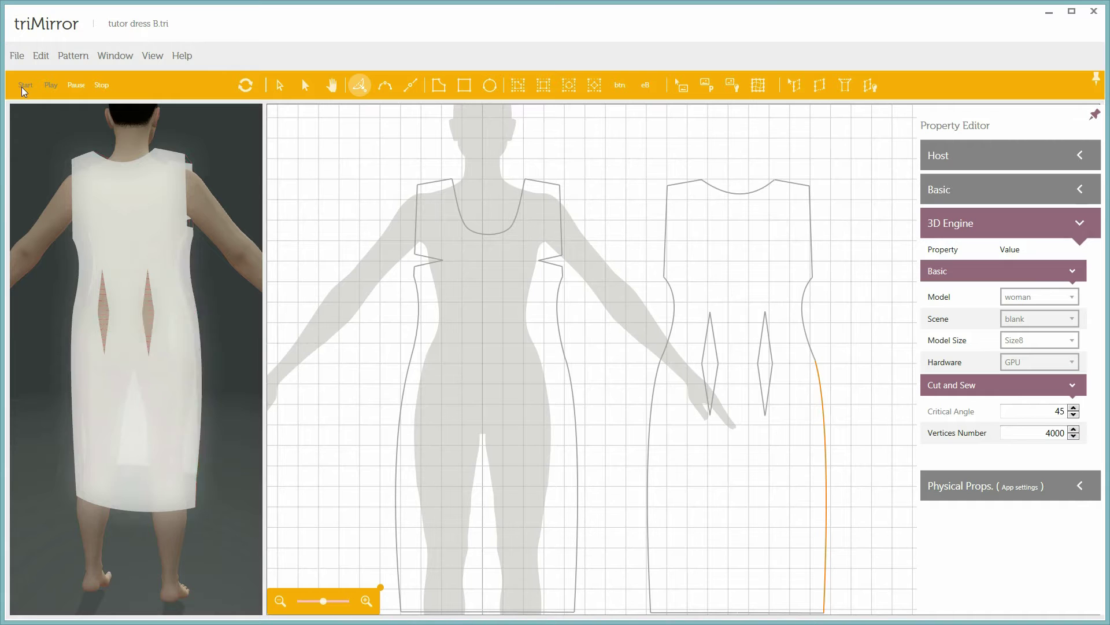
click(24, 87)
drag(193, 313, 112, 317)
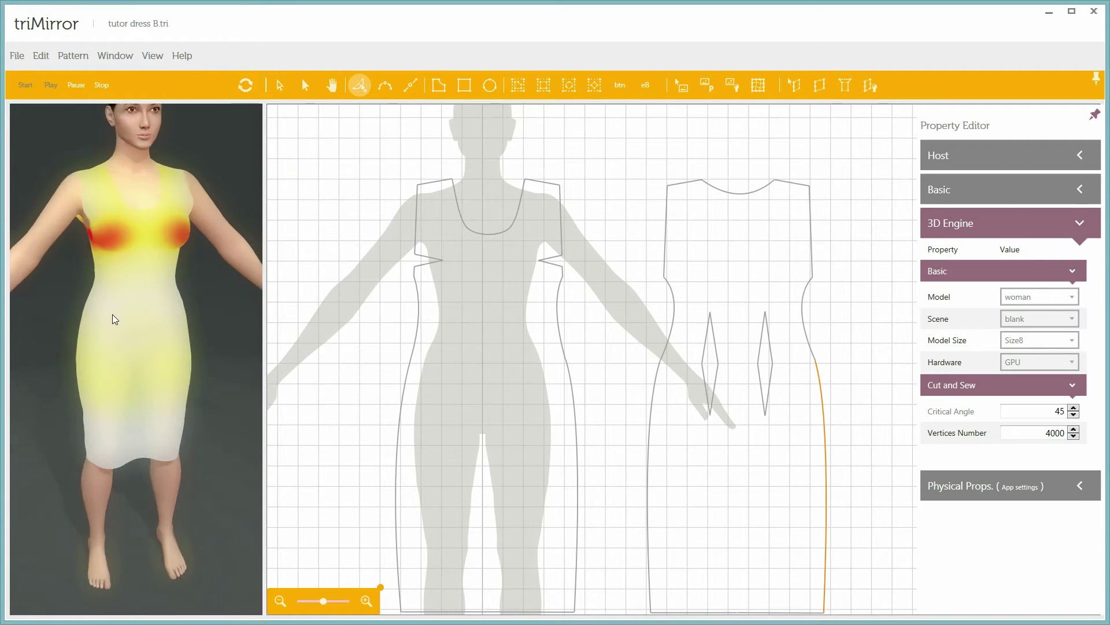
Drape the dress on the Size10 mannequin, check it, then reset to flat panels
click(100, 85)
click(1041, 340)
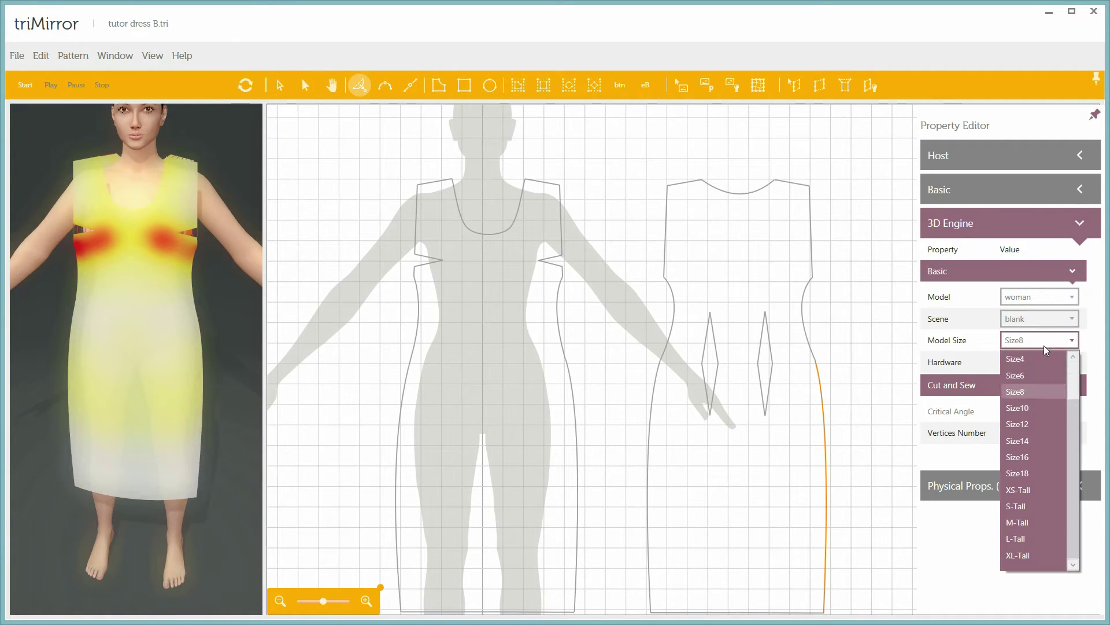
click(1018, 408)
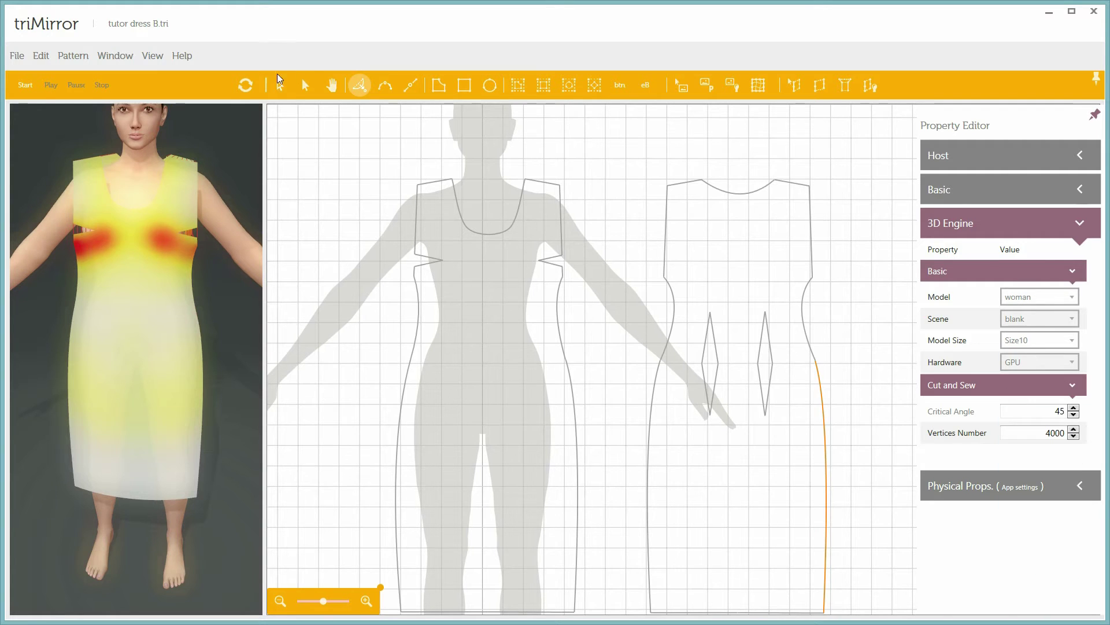
click(26, 85)
drag(218, 330, 202, 303)
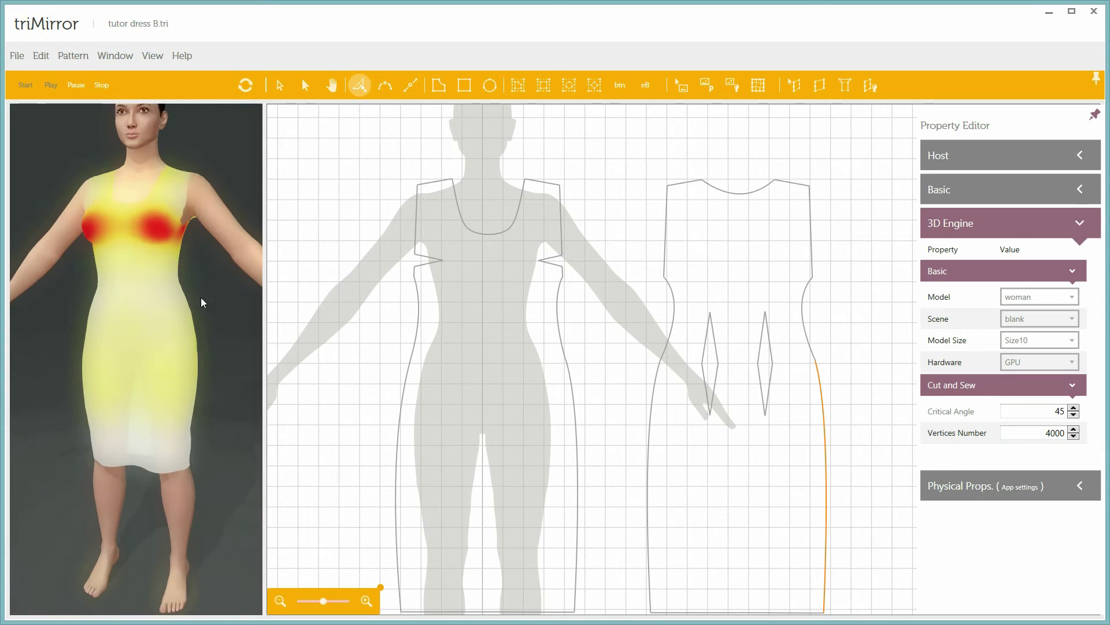
click(249, 86)
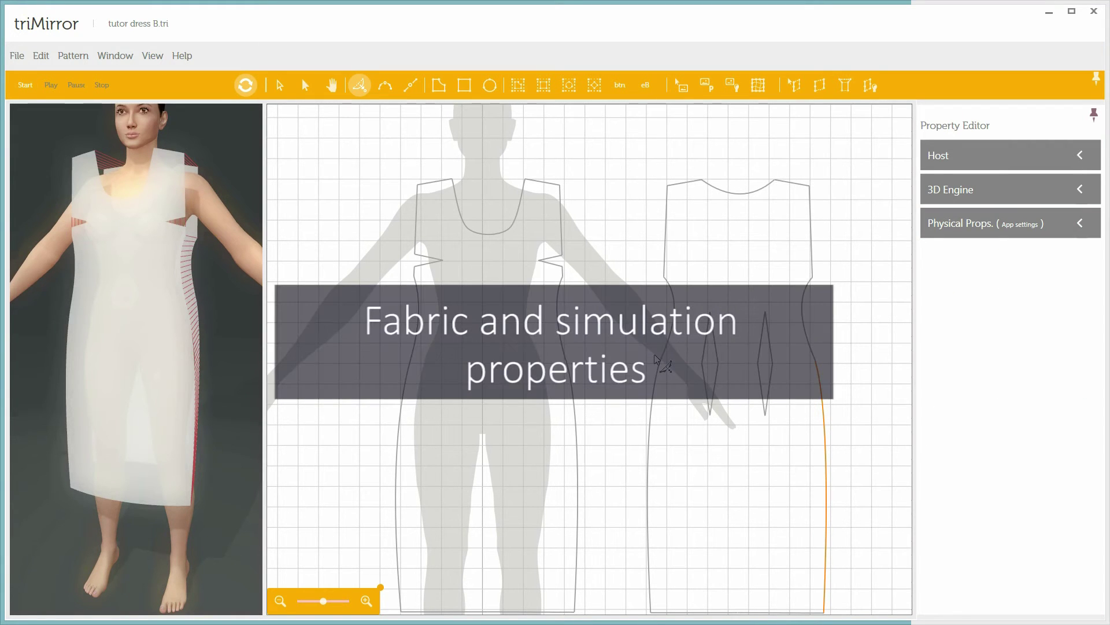
Browse the Physical Props., Visual Settings and Analysis groups, then load fabric from a template
click(1079, 225)
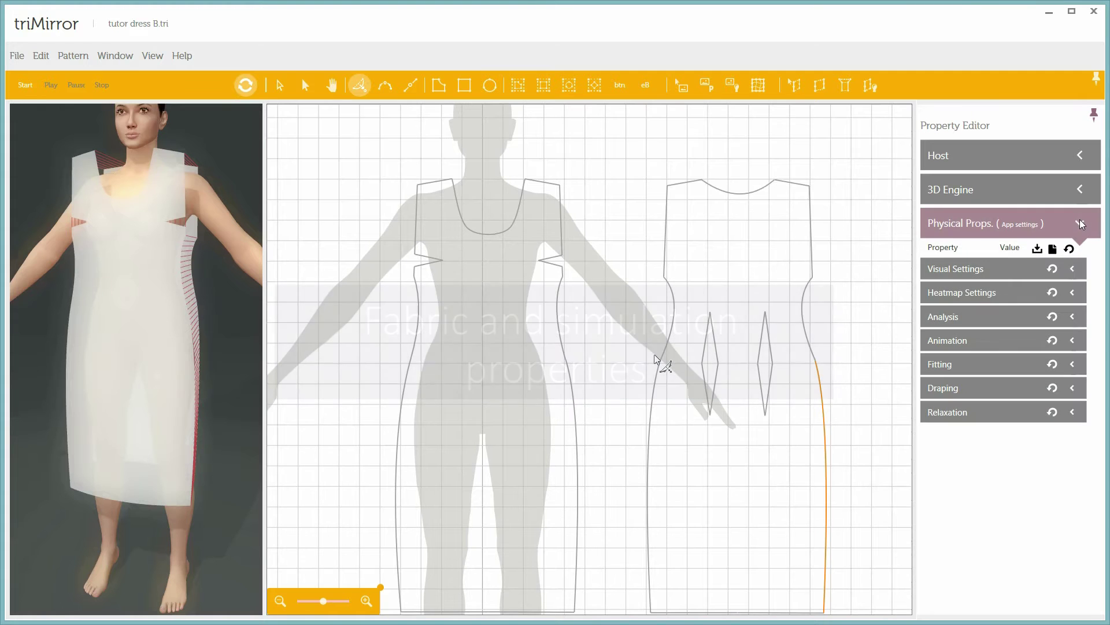
click(1072, 269)
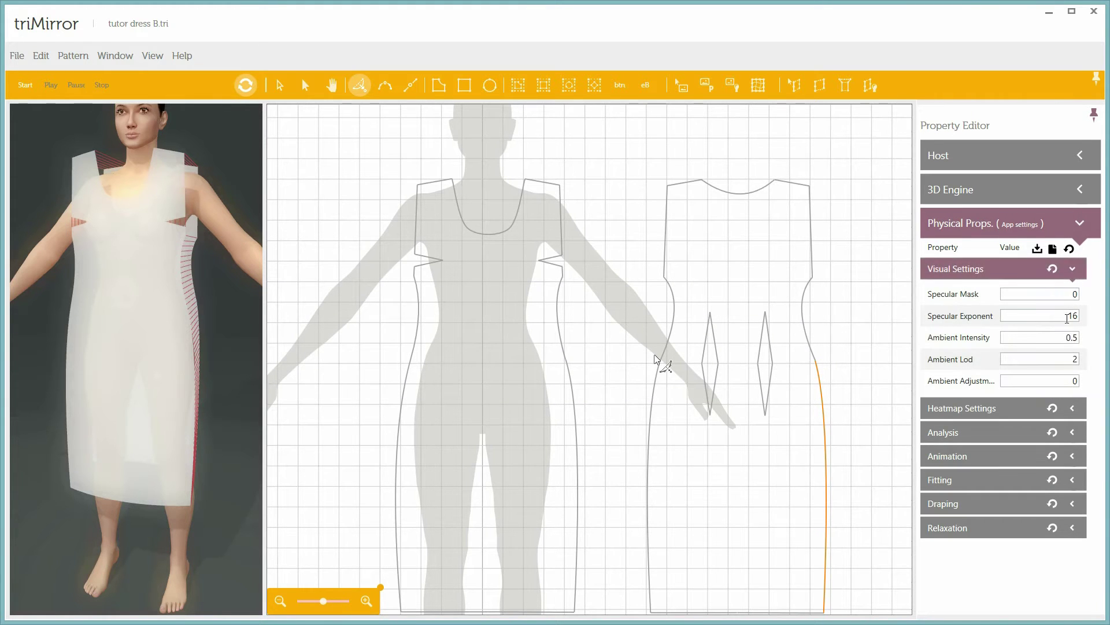
click(1073, 269)
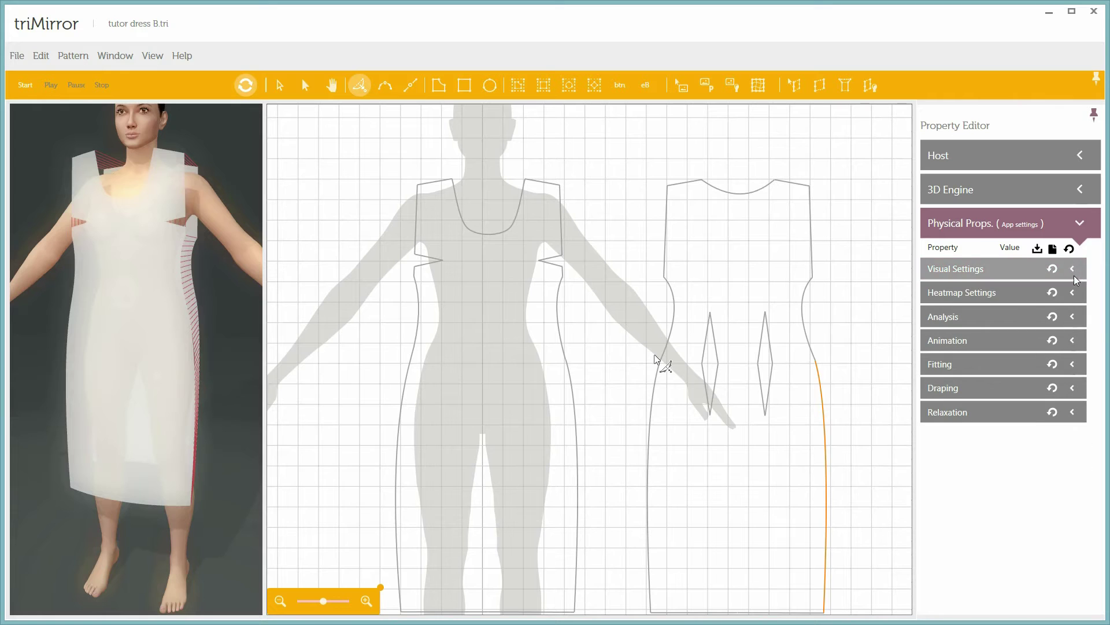
click(1073, 317)
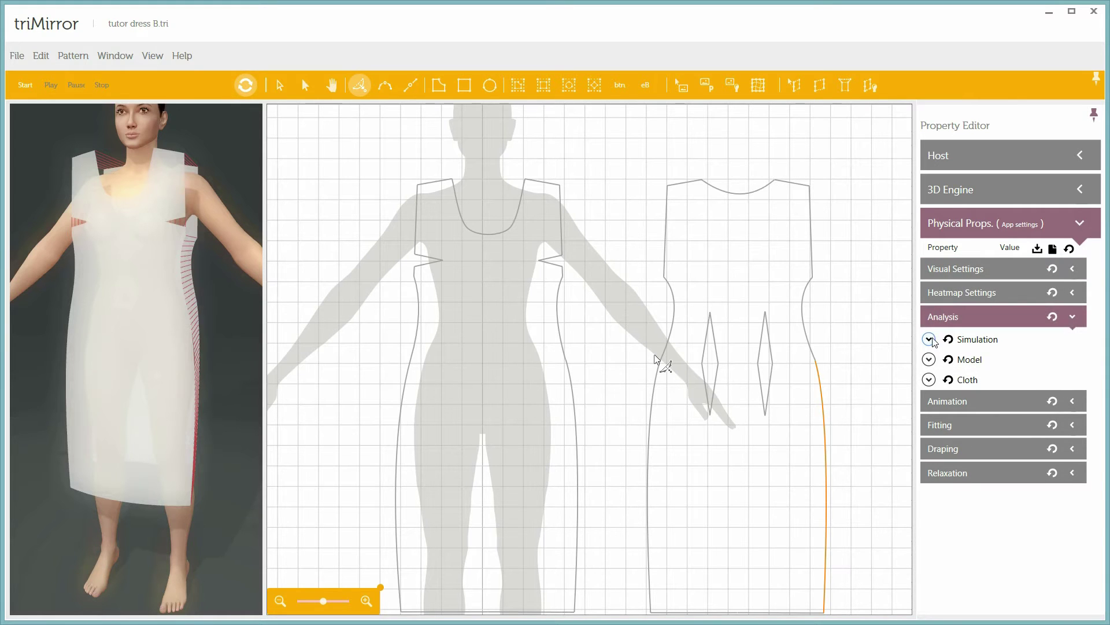
click(929, 340)
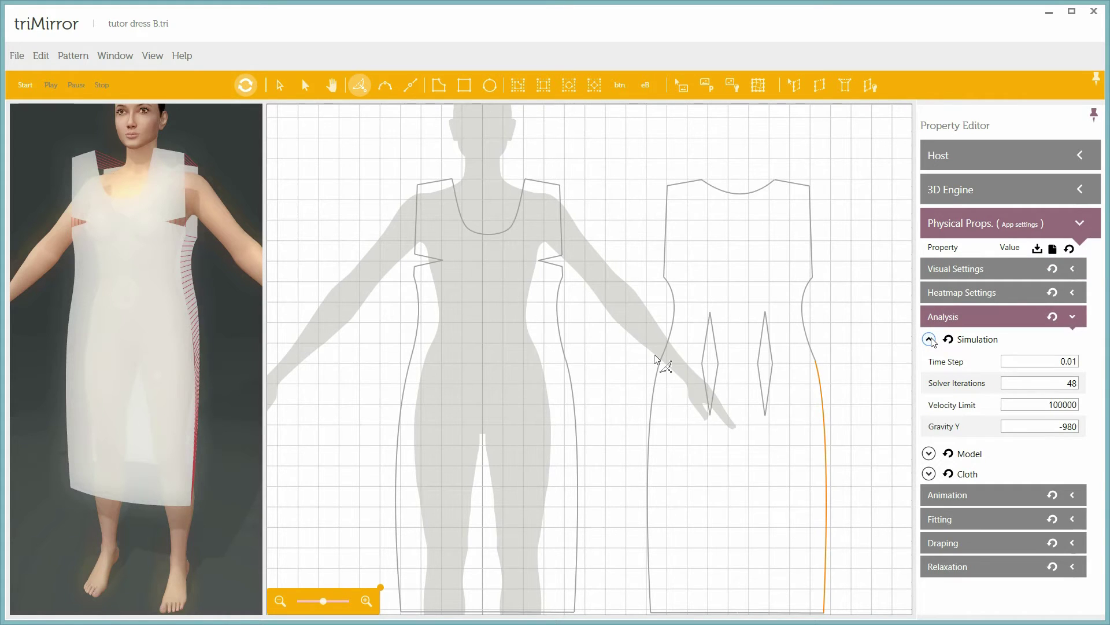
click(930, 474)
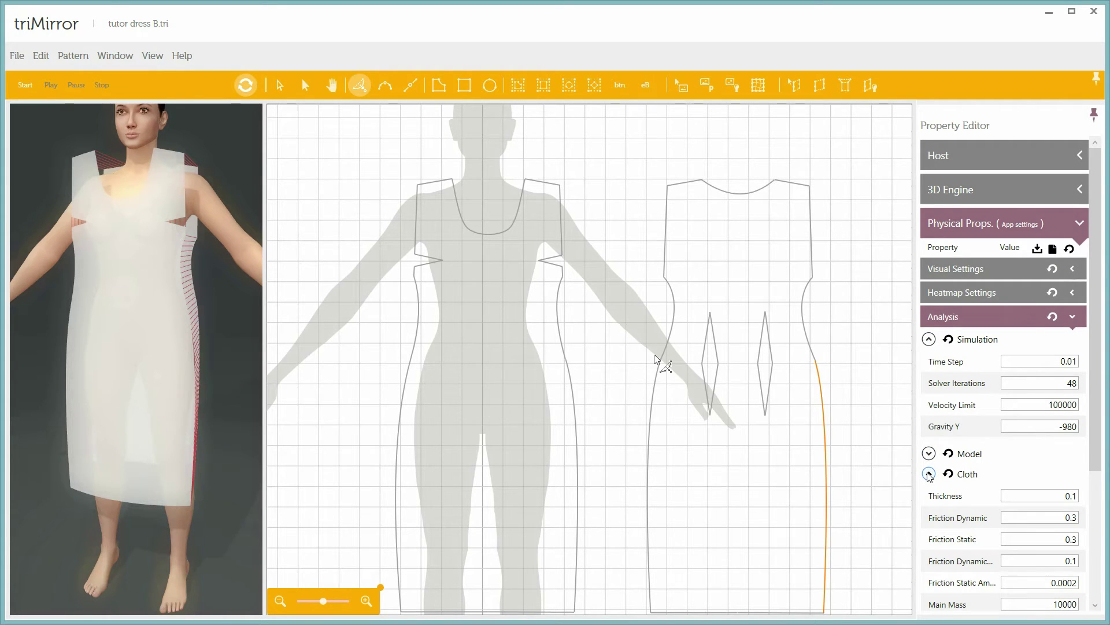
click(1073, 317)
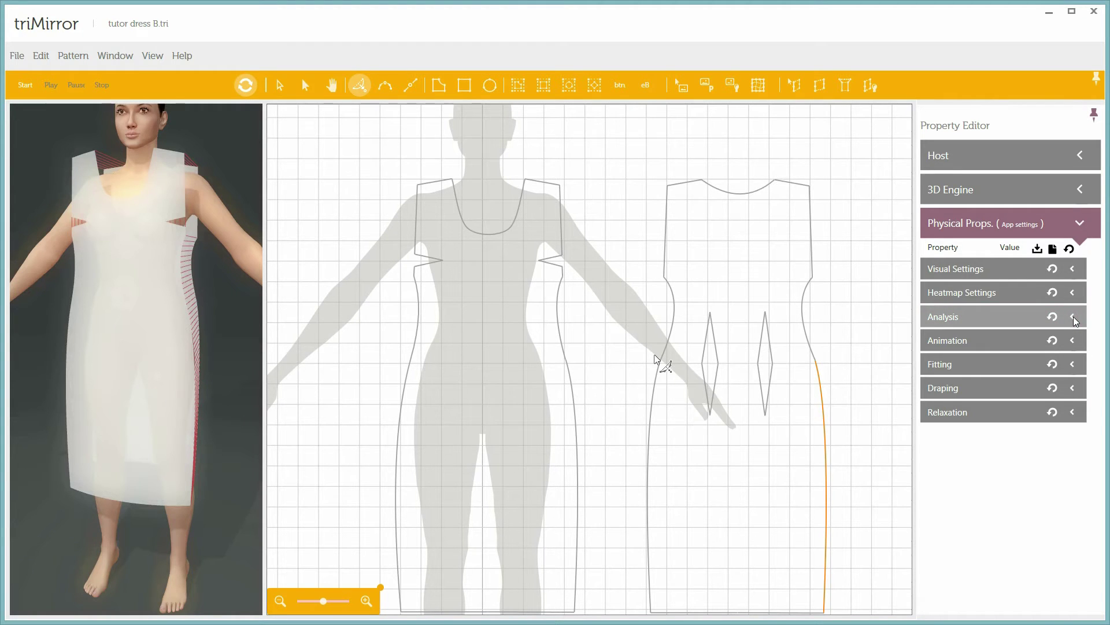
click(1053, 249)
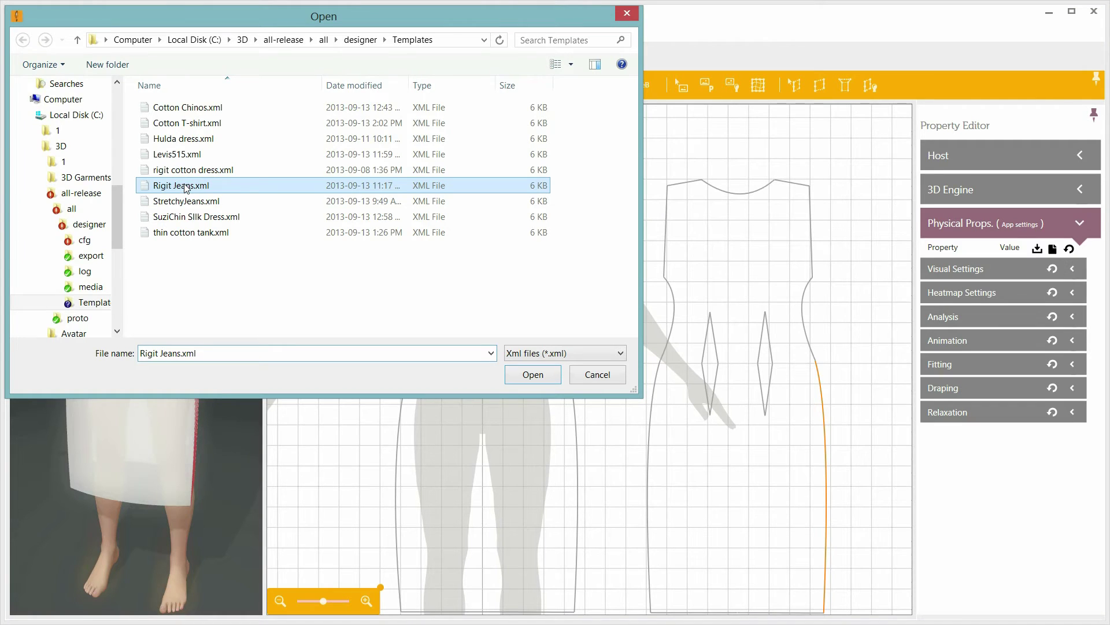
Load the Rigit Jeans.xml template and view the dress's back stress heat-map
double_click(185, 188)
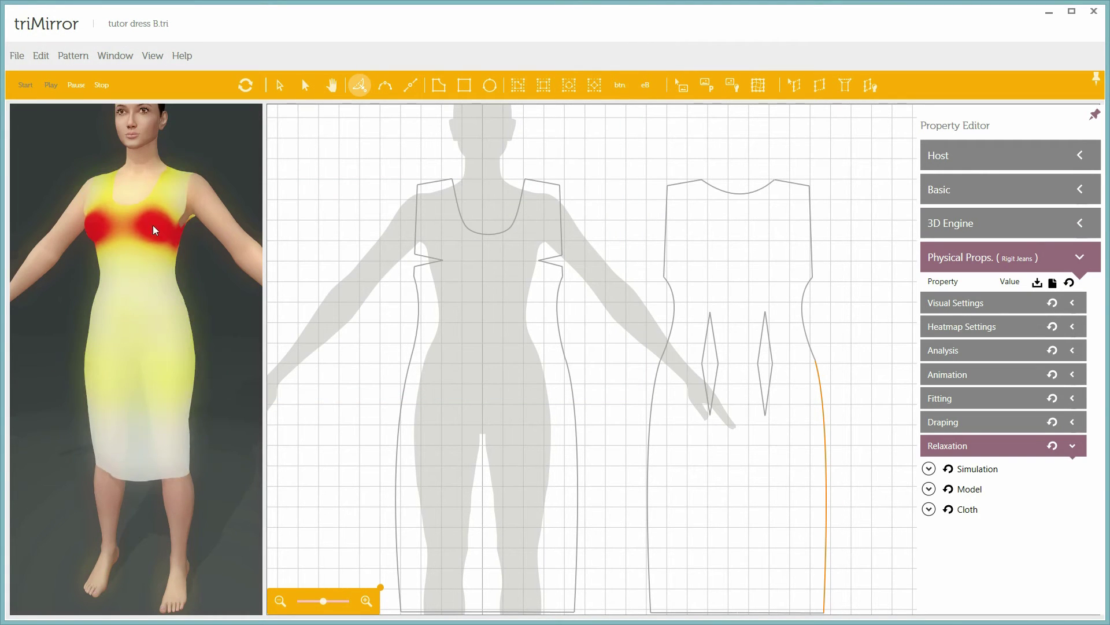
drag(181, 272, 120, 291)
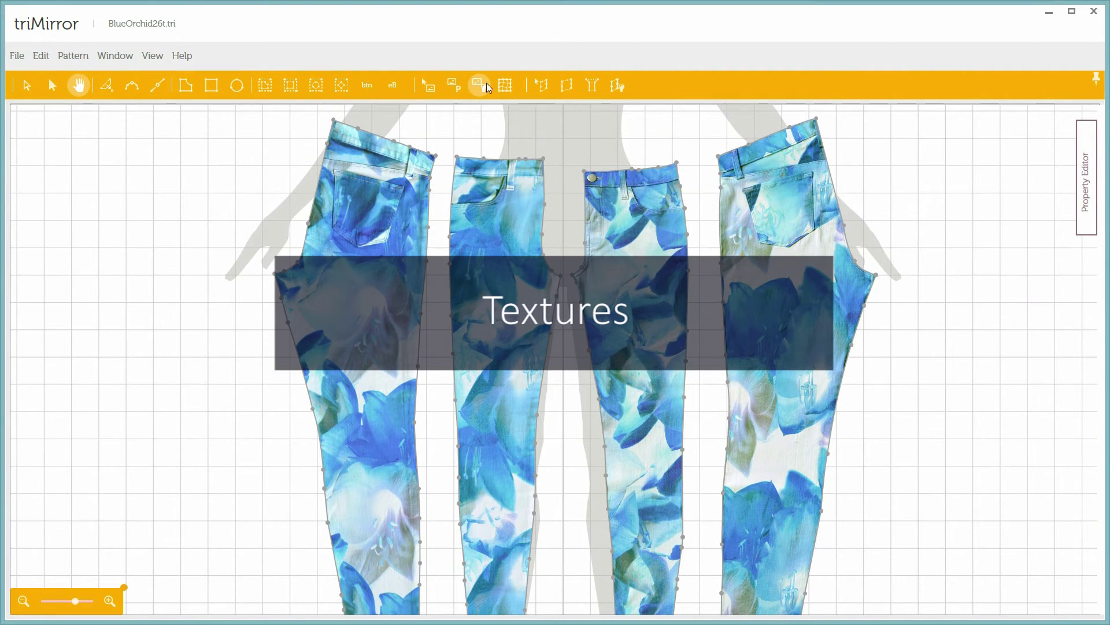
Replace the front jeans piece's texture with F-Right.png
click(487, 86)
click(490, 216)
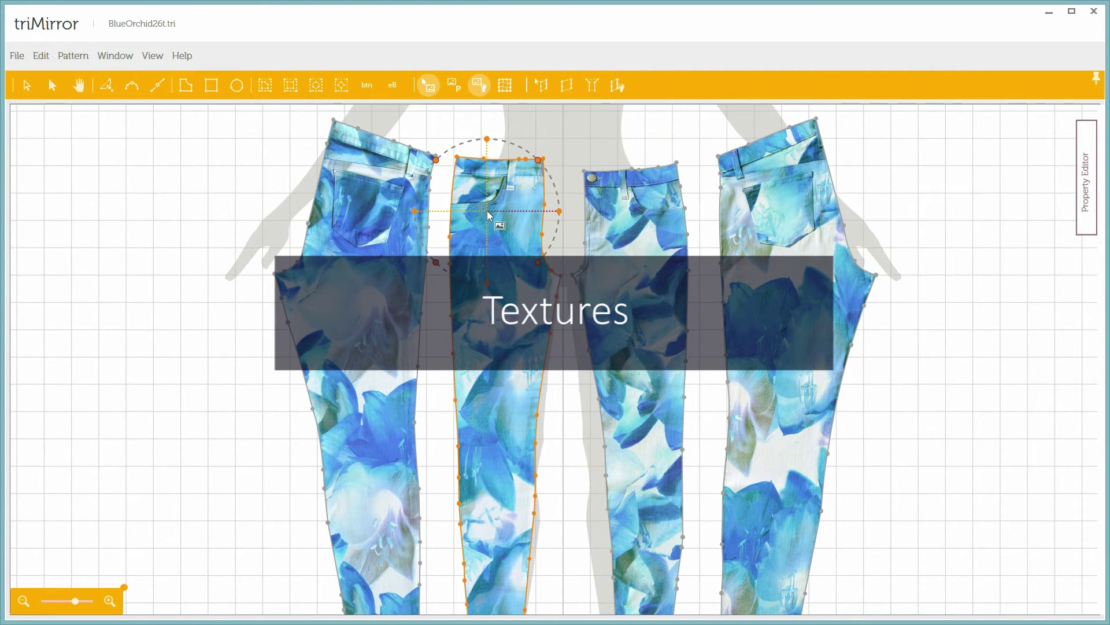
right_click(489, 216)
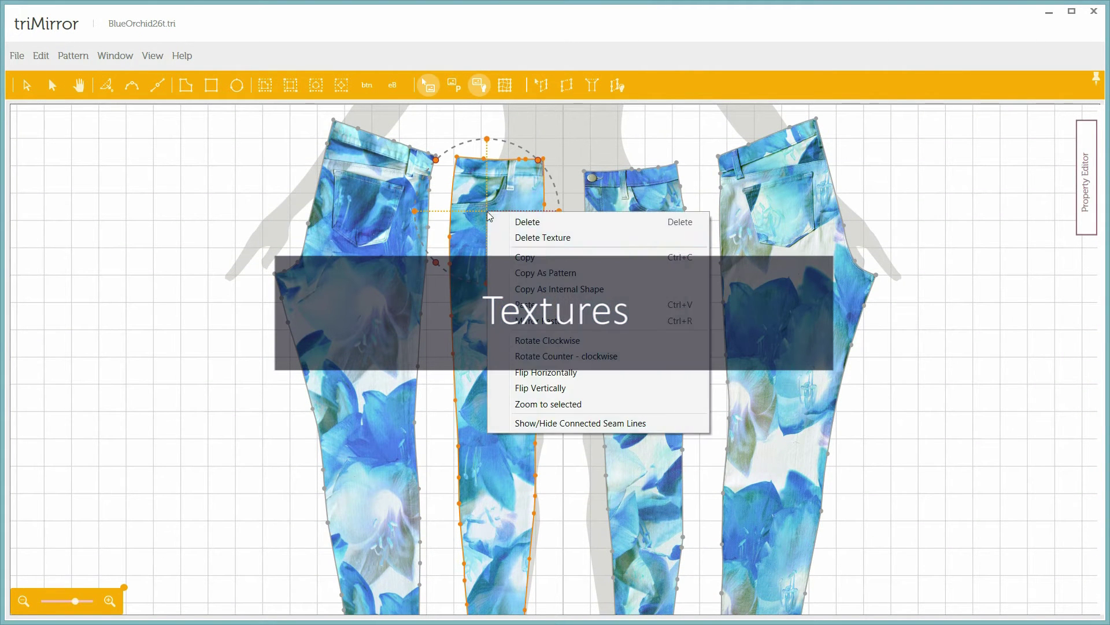
click(517, 237)
click(1083, 188)
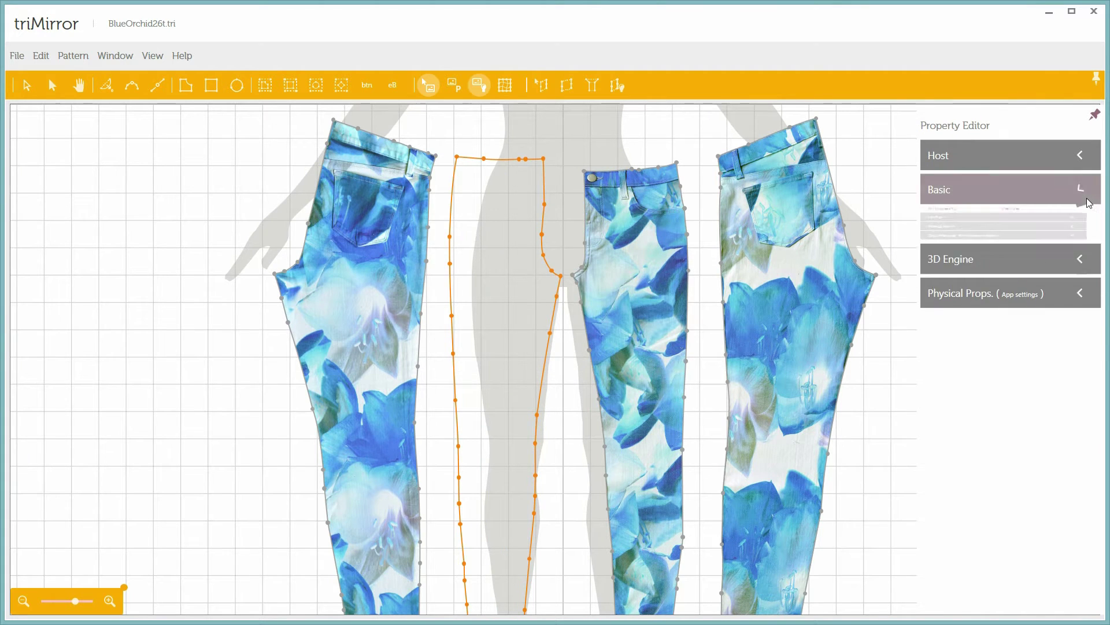
click(1073, 283)
click(1077, 310)
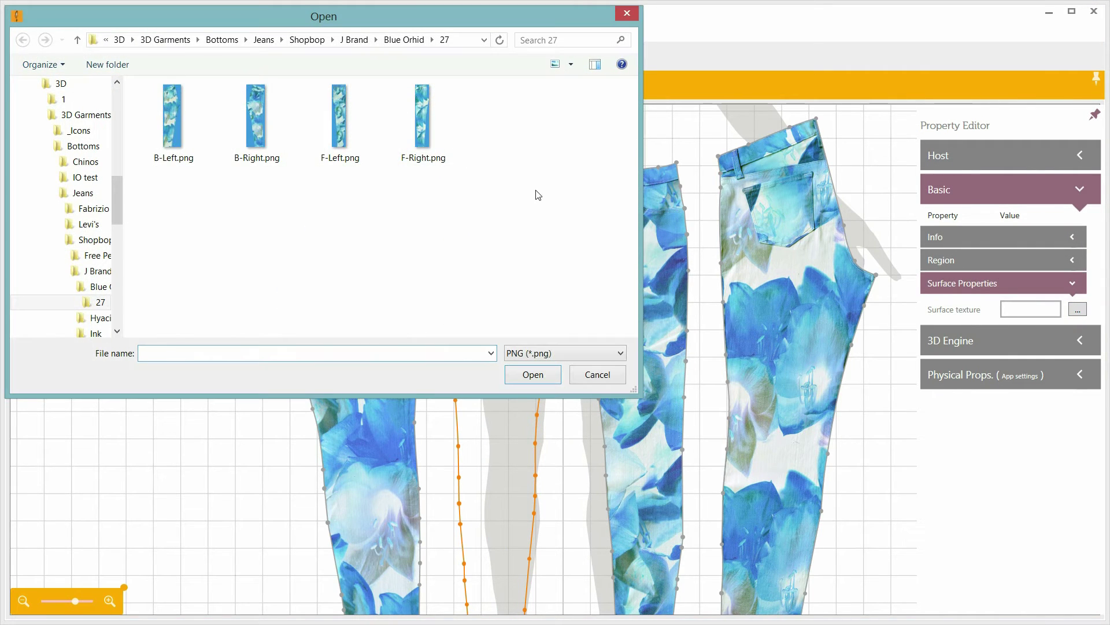
double_click(422, 119)
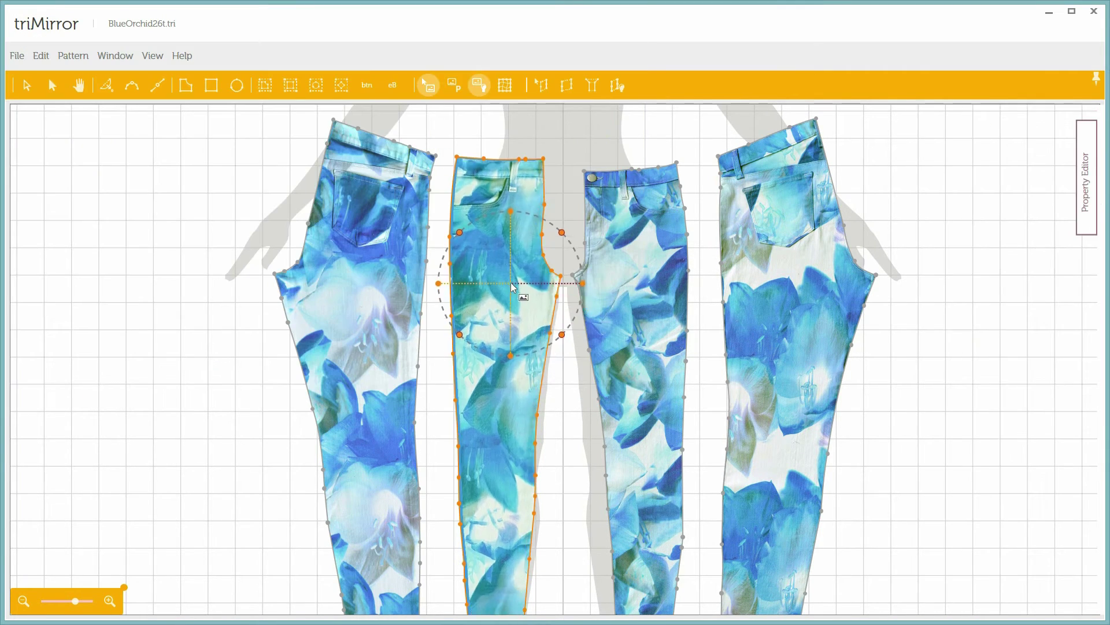
Trial-shift and enlarge the texture, then undo back to its upright placement
scroll(515, 263, up, 4)
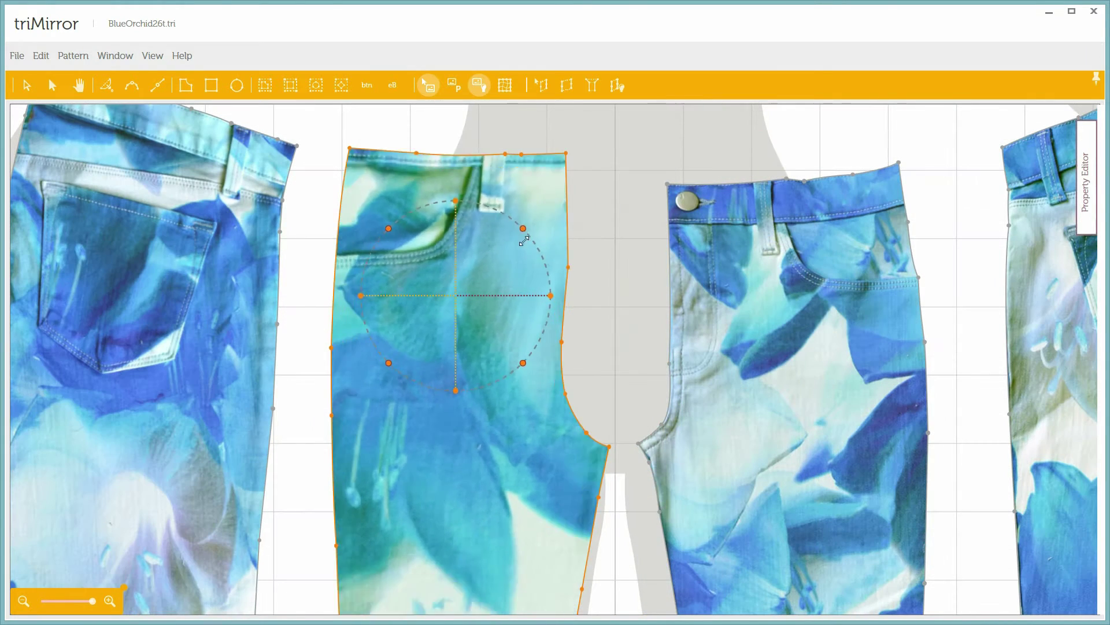
drag(489, 301, 522, 303)
drag(432, 243, 391, 312)
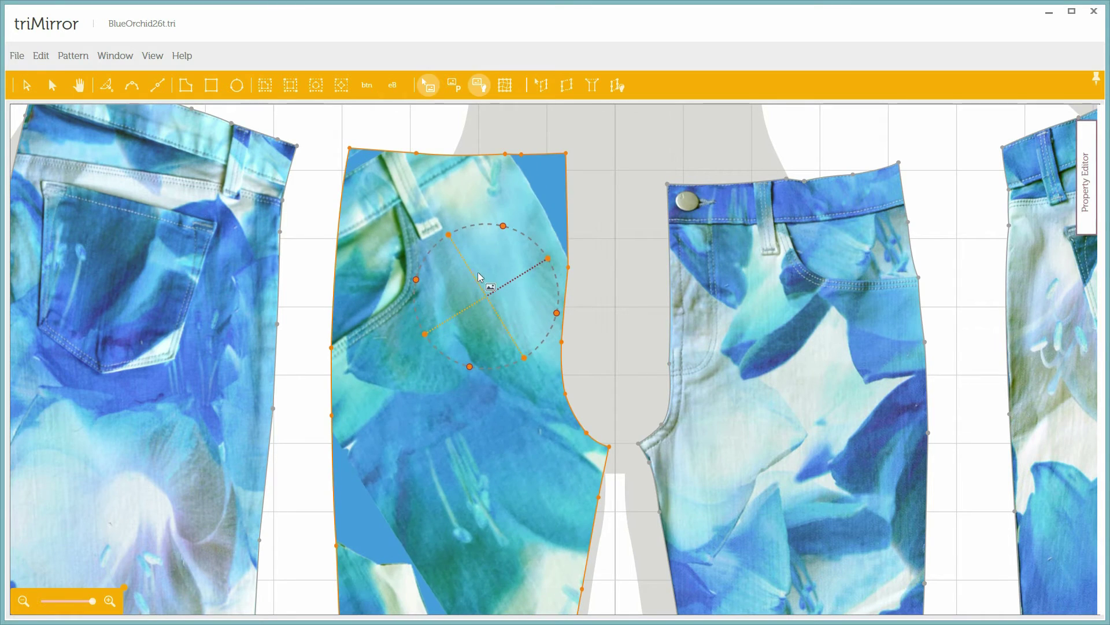
key(ctrl+z)
key(ctrl+z)
key(ctrl+z)
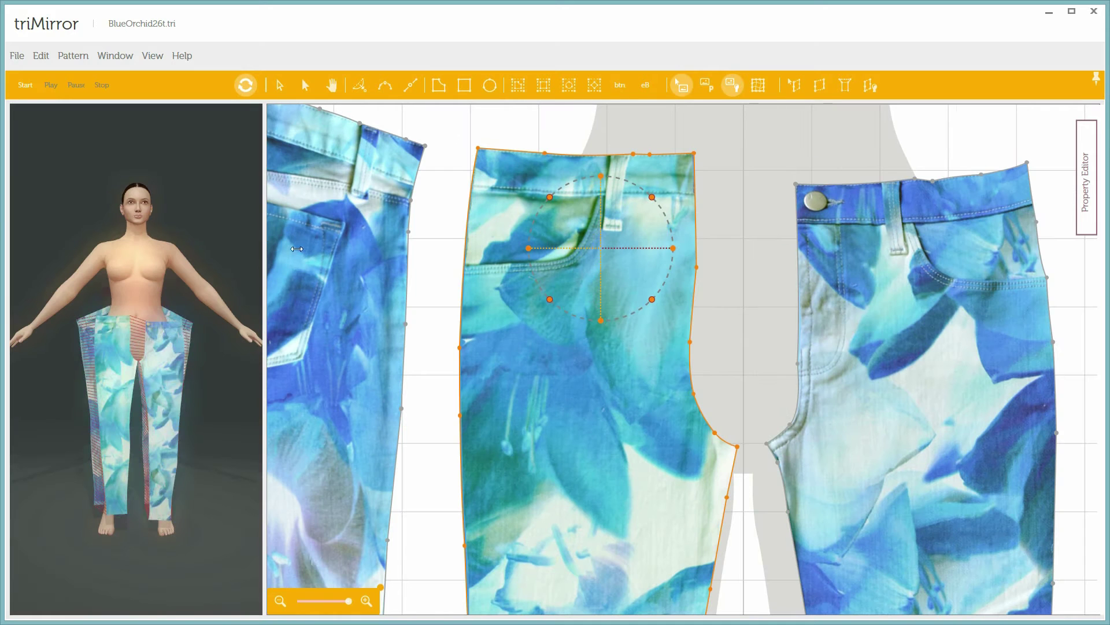
Set the 3D Engine Model Size to Size4 and simulate the floral jeans
drag(297, 248, 328, 250)
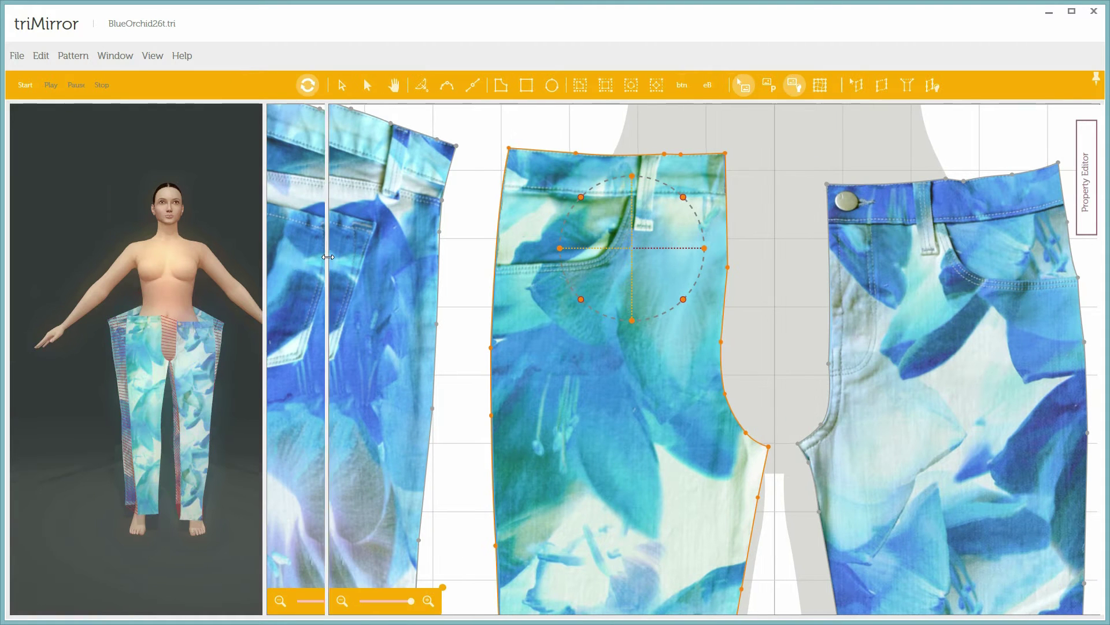
click(1087, 165)
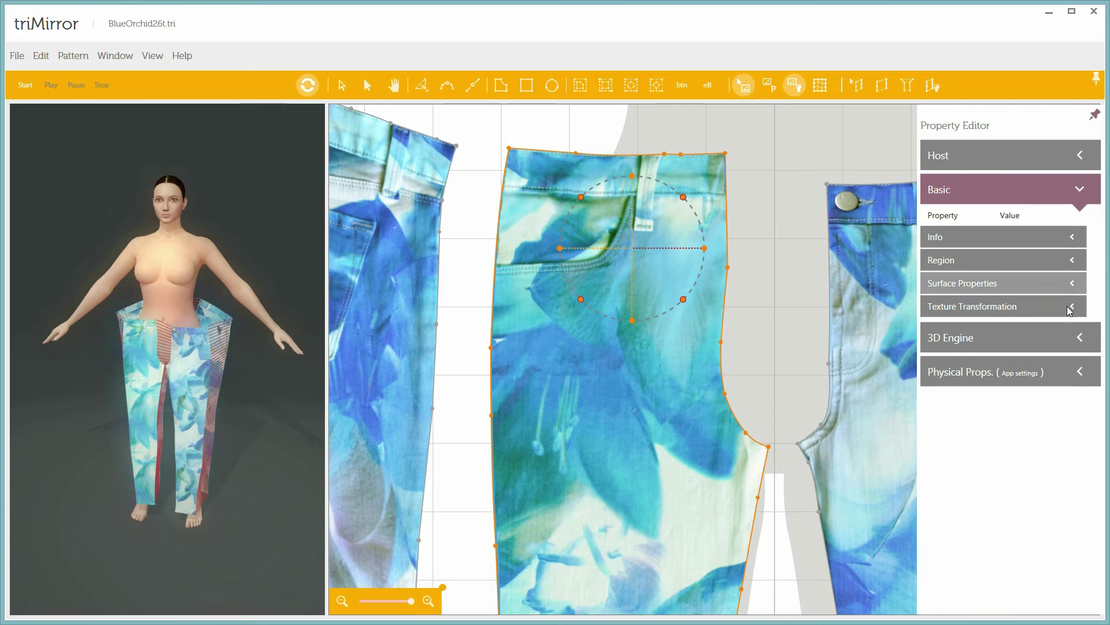
click(1070, 338)
click(1052, 391)
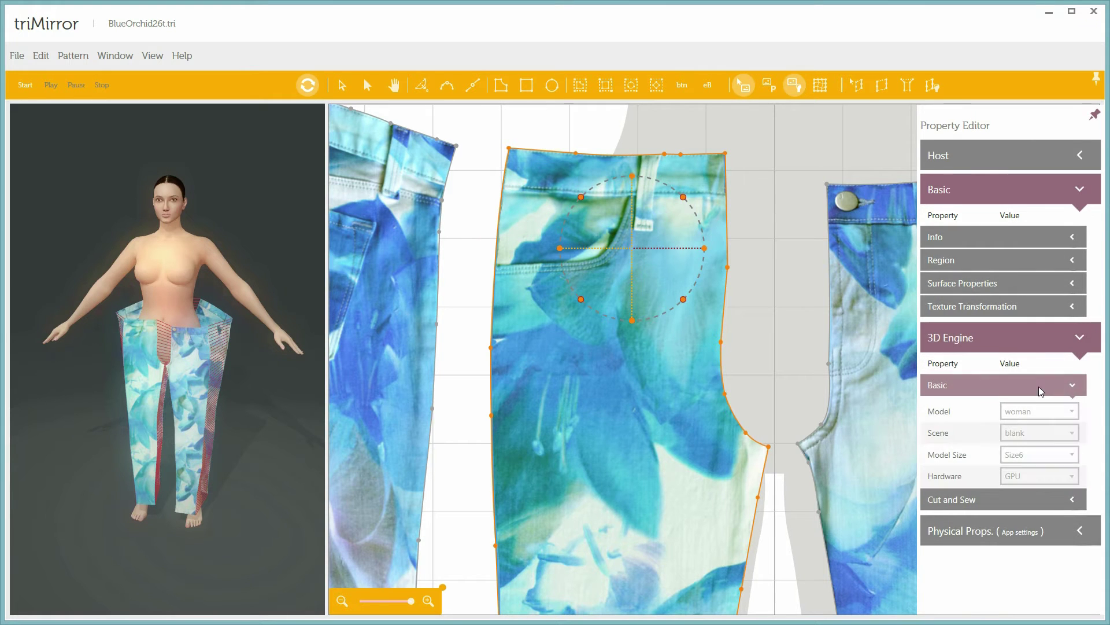
click(1028, 455)
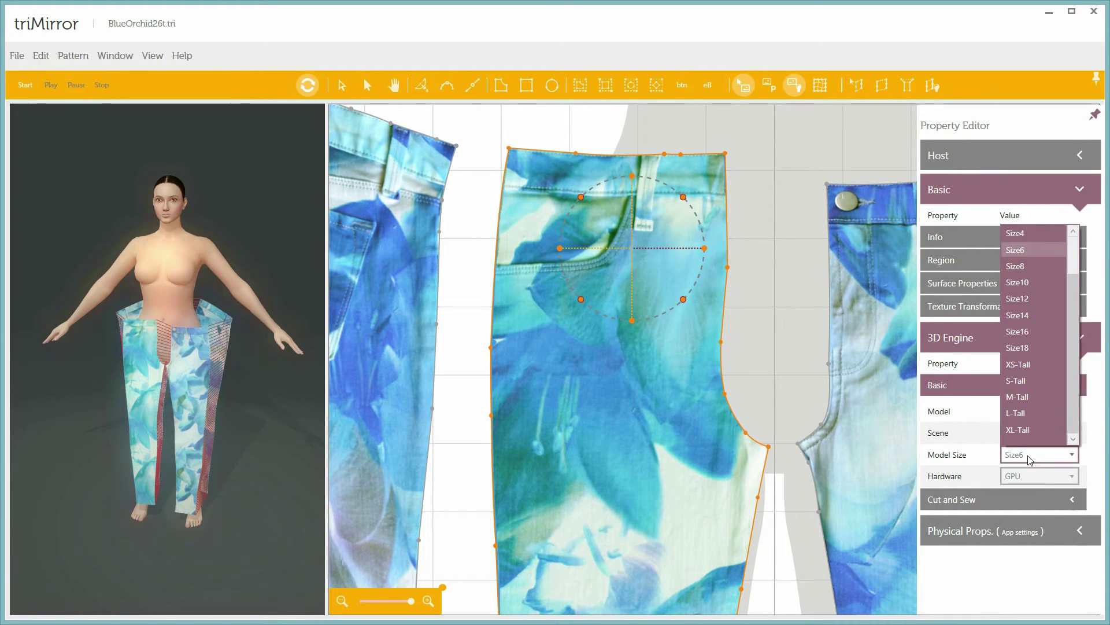
click(1035, 234)
click(25, 85)
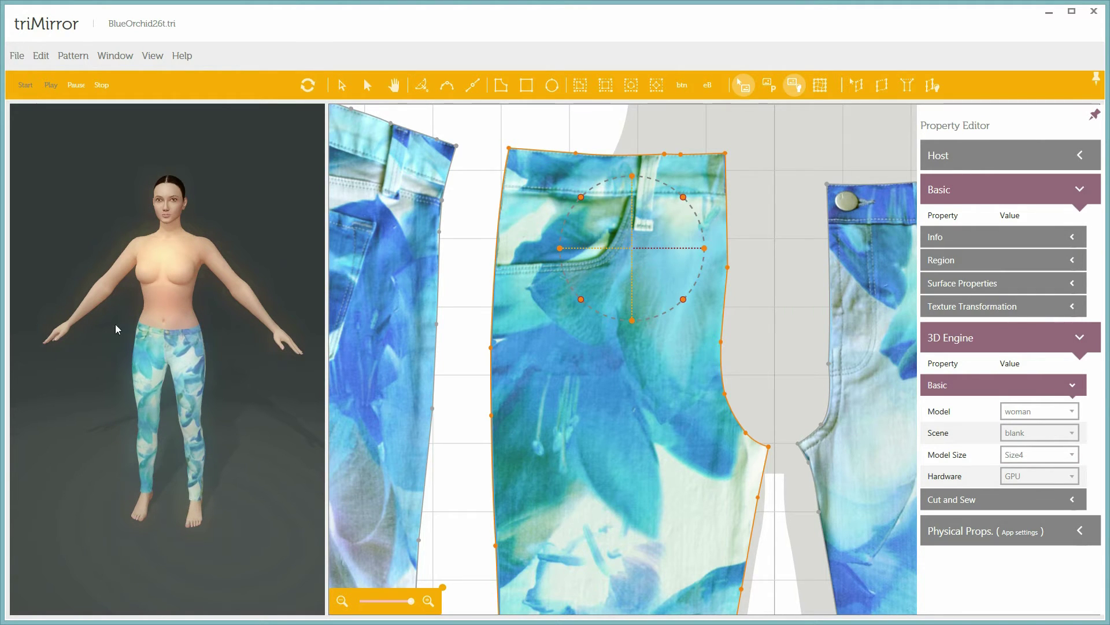
Display the jeans as a stress map and turn the avatar to see its back
click(153, 56)
mouse_move(176, 69)
click(254, 129)
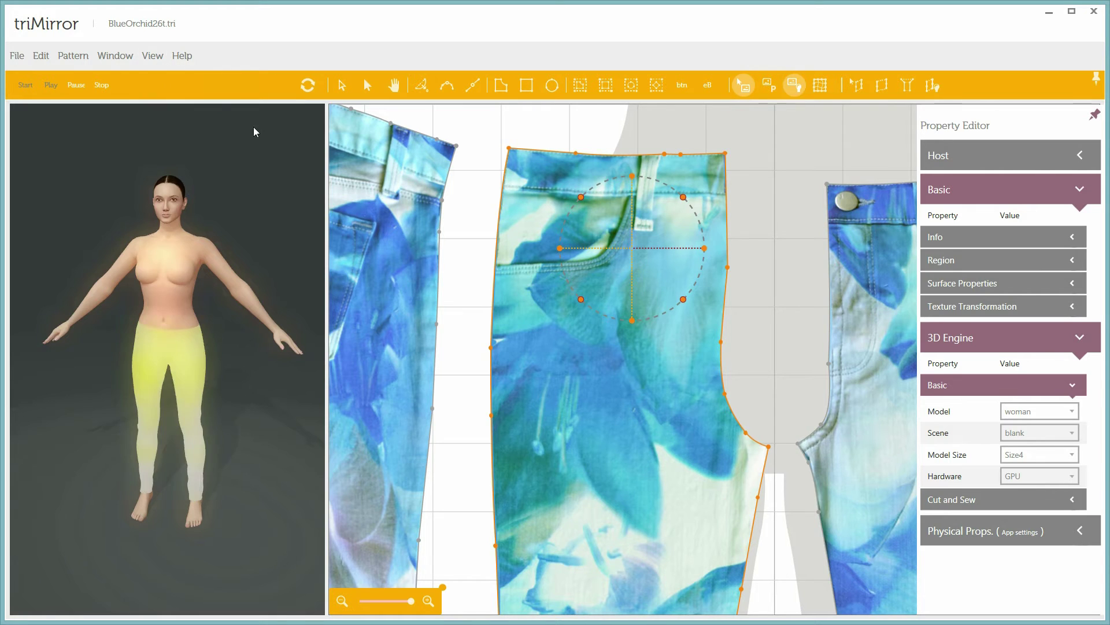
drag(224, 353, 67, 349)
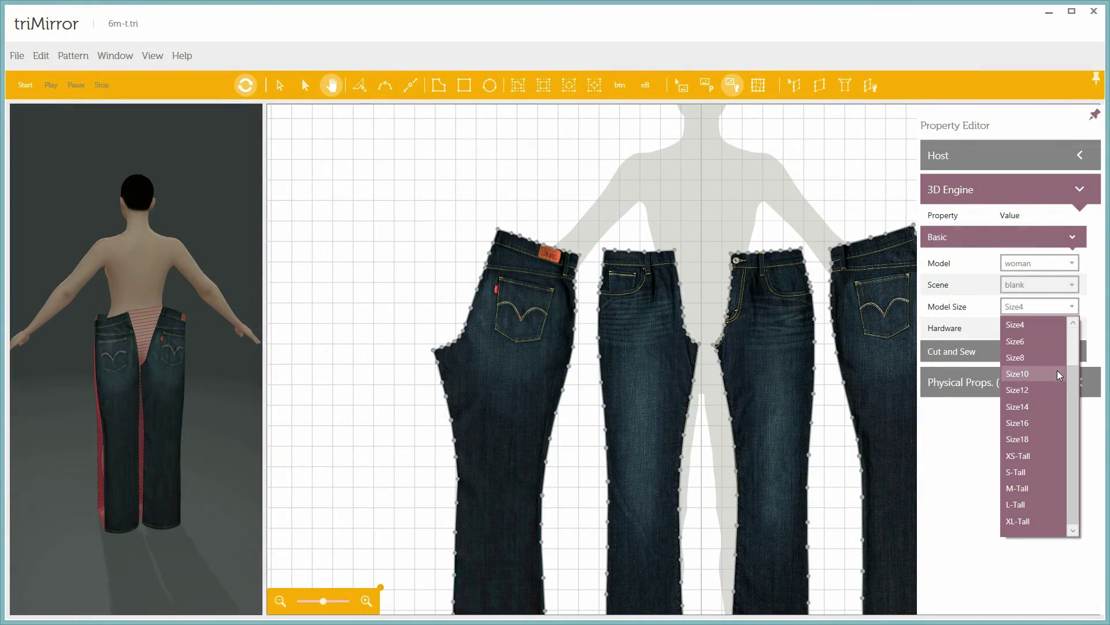
Switch the mannequin to Size6 and turn the model back to the front
click(1052, 347)
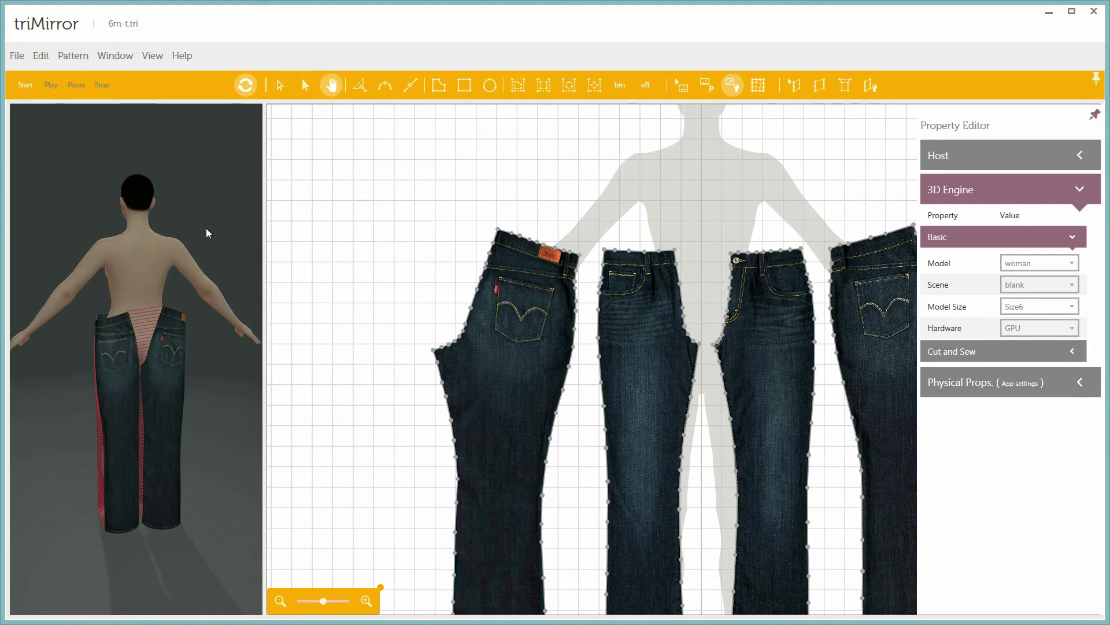
drag(113, 306, 171, 249)
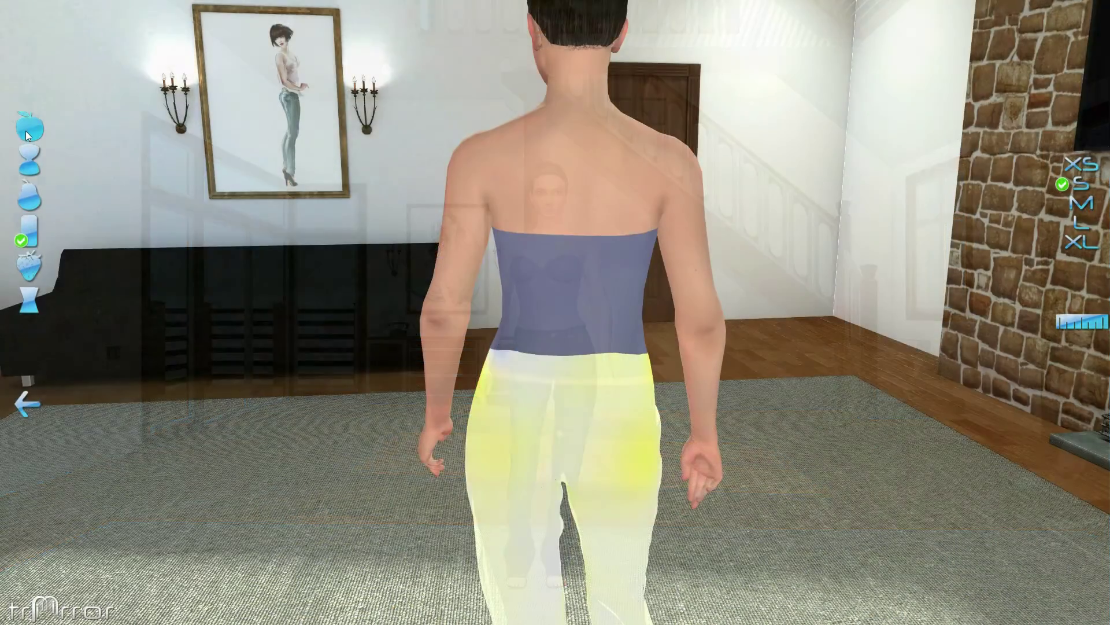
Give the avatar the apple body shape and orbit around the striped top
click(26, 135)
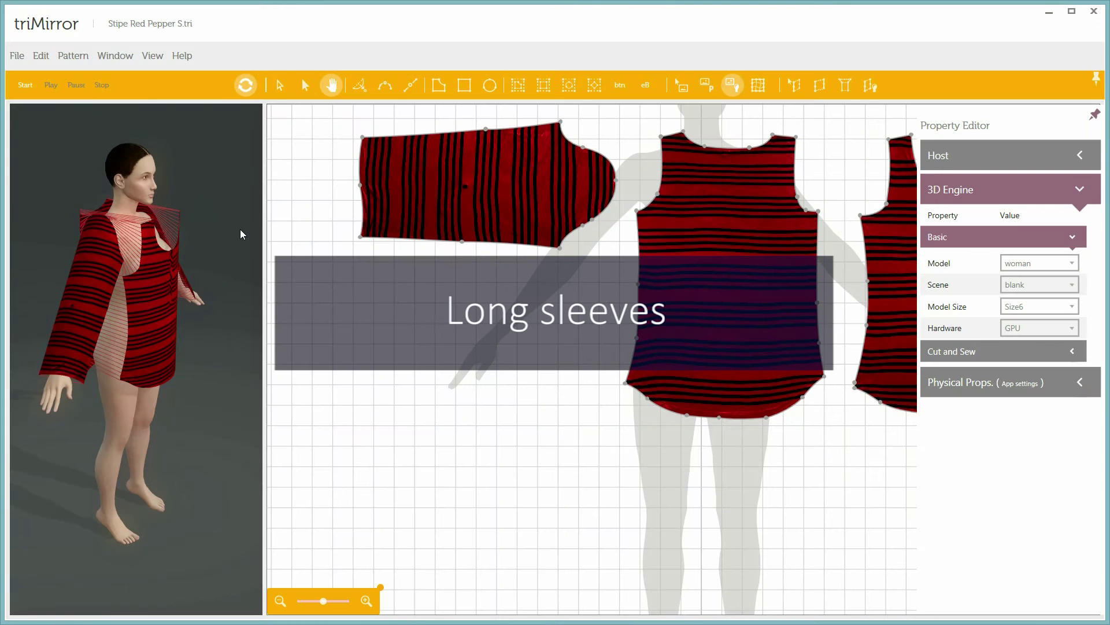
drag(240, 234, 184, 235)
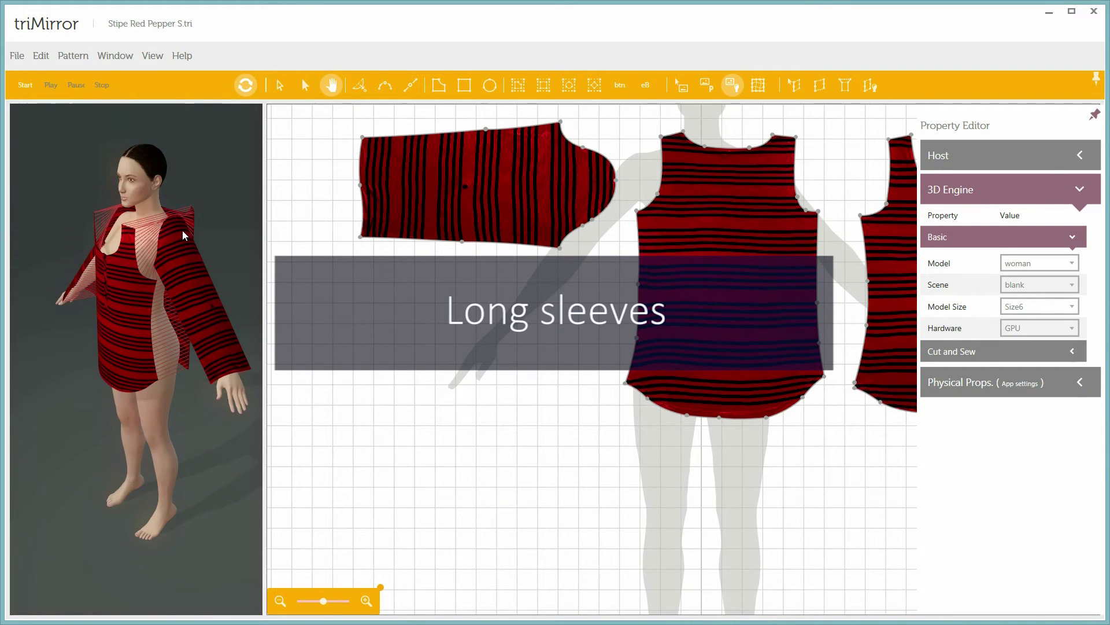
Select the left sleeve on the 3D model
click(190, 285)
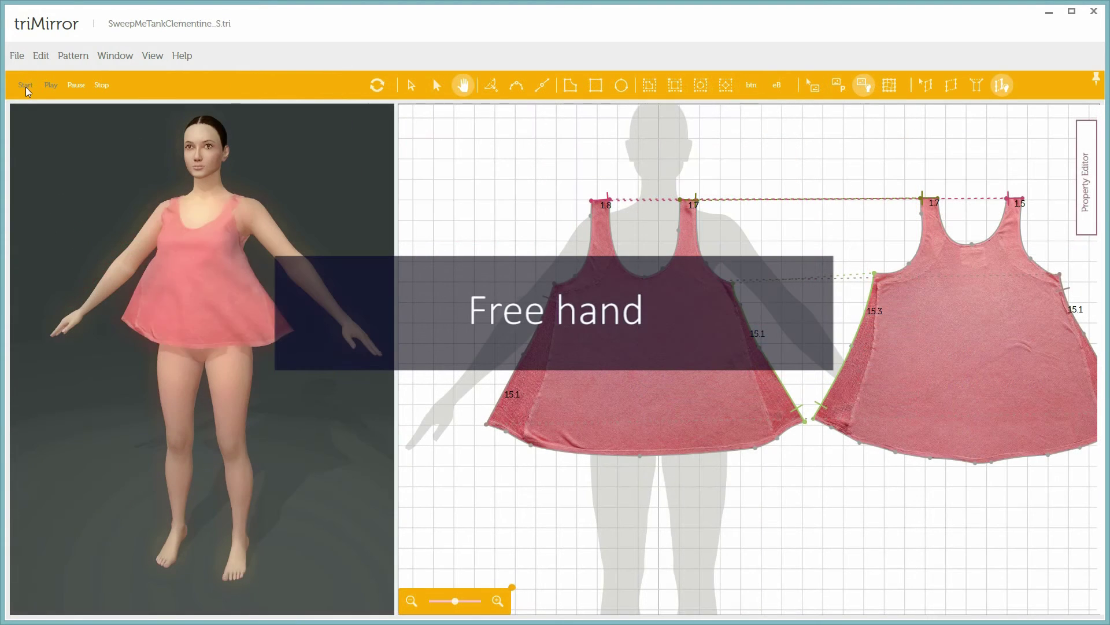
Simulate the tank top and orbit the avatar toward a three-quarter side view
click(25, 85)
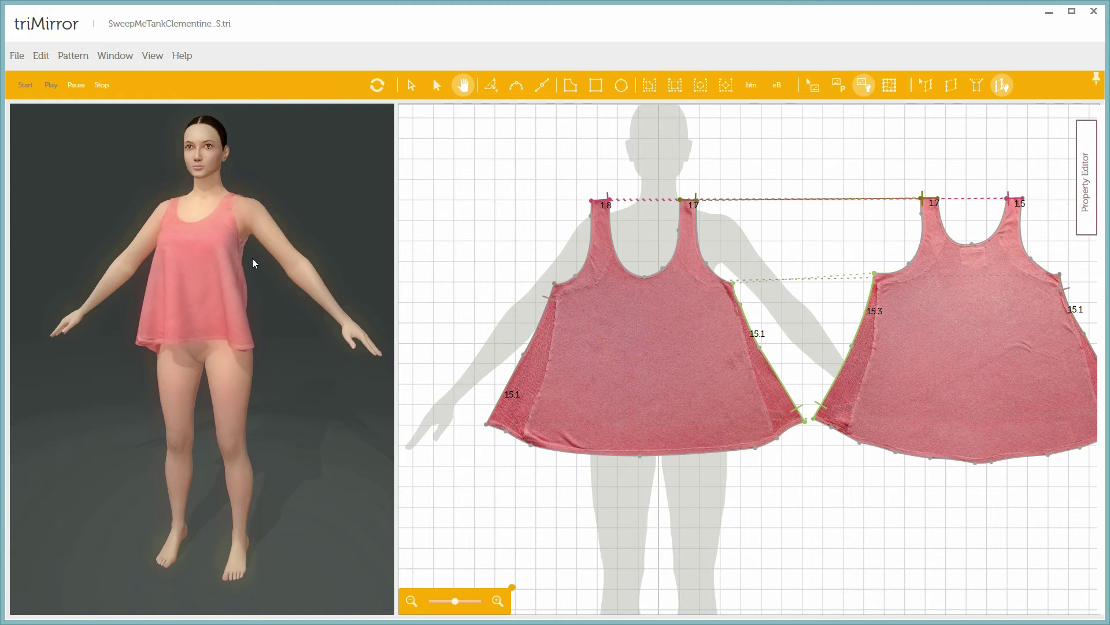
drag(272, 280, 259, 341)
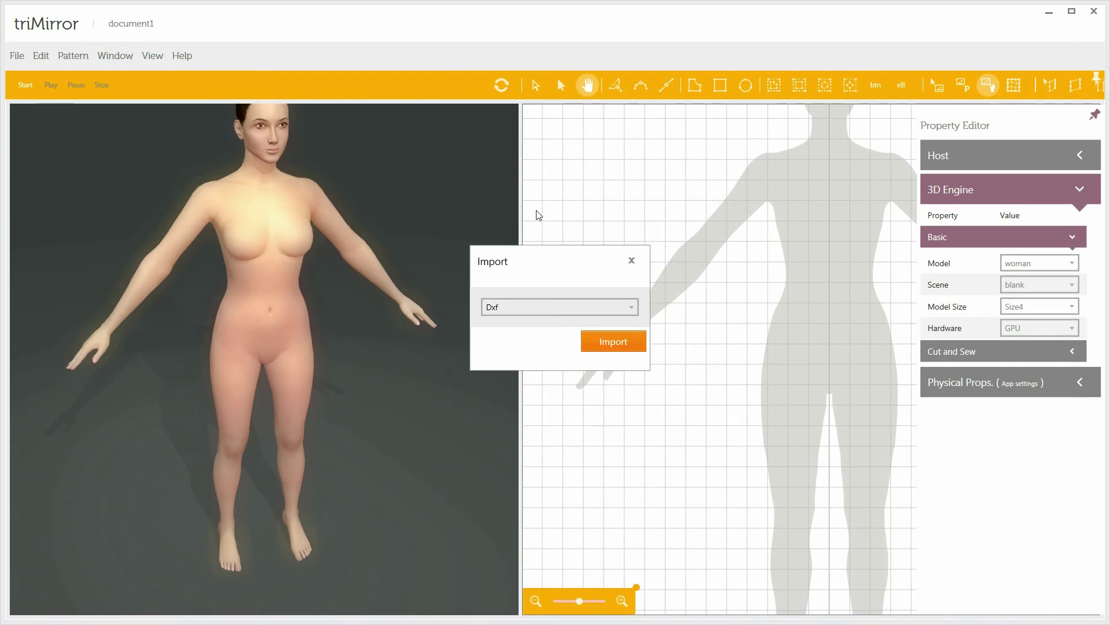
Import size_26-clean-mr.dxf from the DXF folder and load the denim textures onto the pieces and model
click(613, 342)
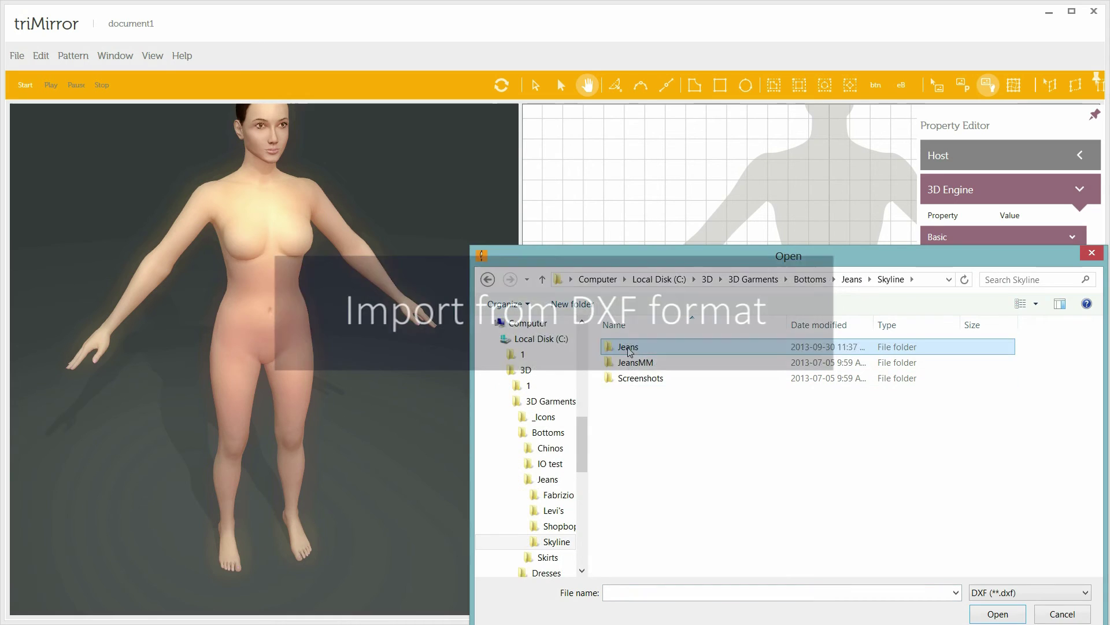
double_click(629, 362)
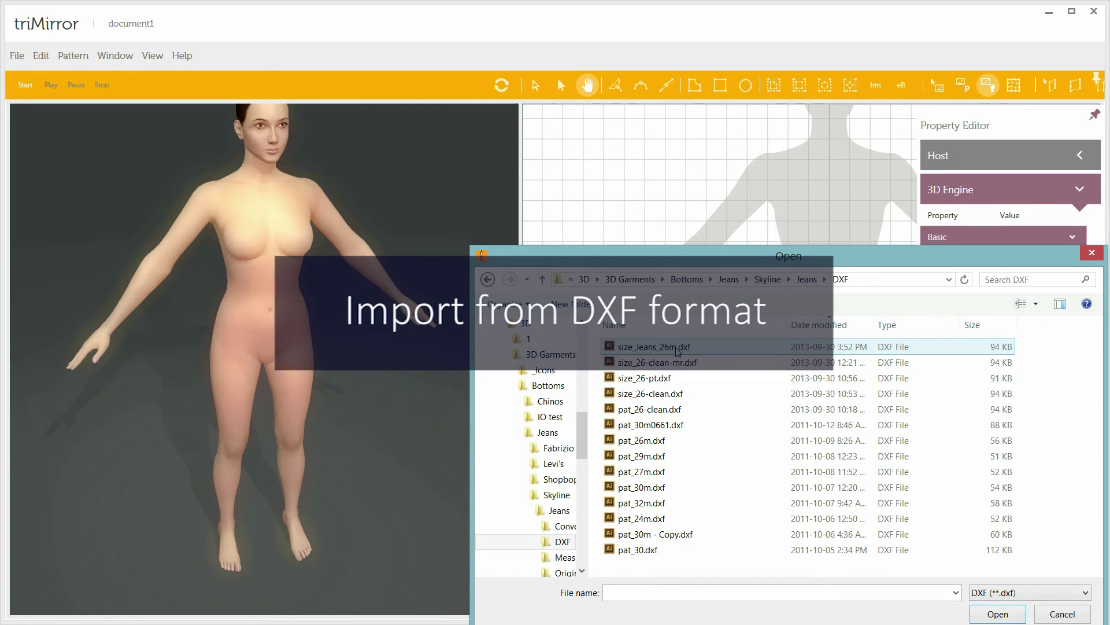
double_click(677, 362)
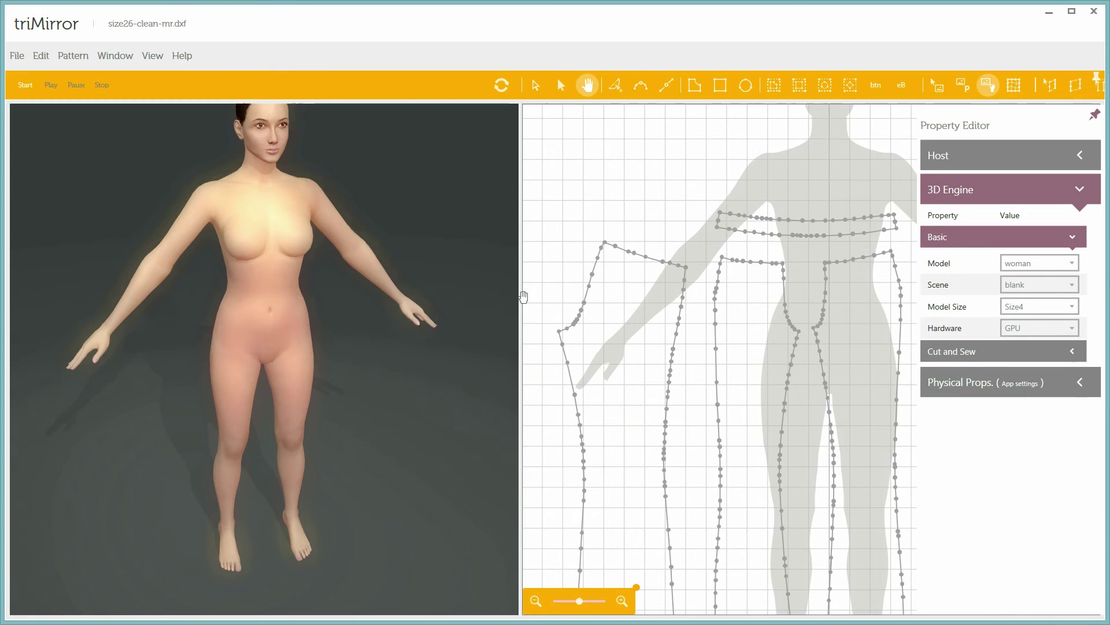
drag(523, 297, 287, 295)
click(268, 85)
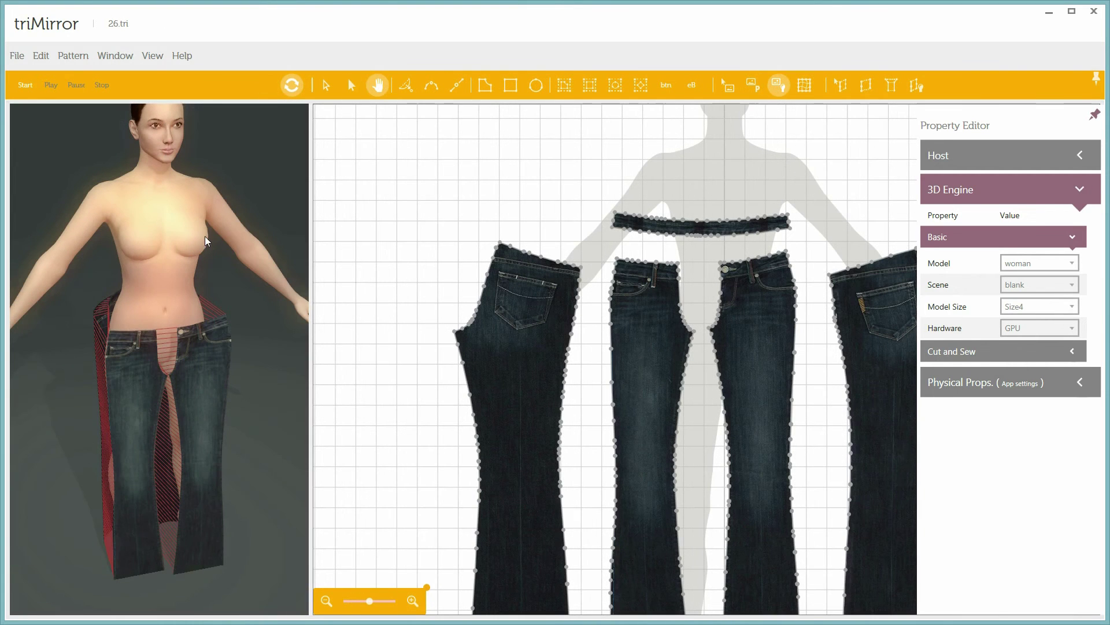
Select the jeans waistband, set Model Size to S-Tall, then open the men's chinos file 32.tri
drag(232, 286, 151, 282)
click(173, 306)
drag(249, 276, 297, 273)
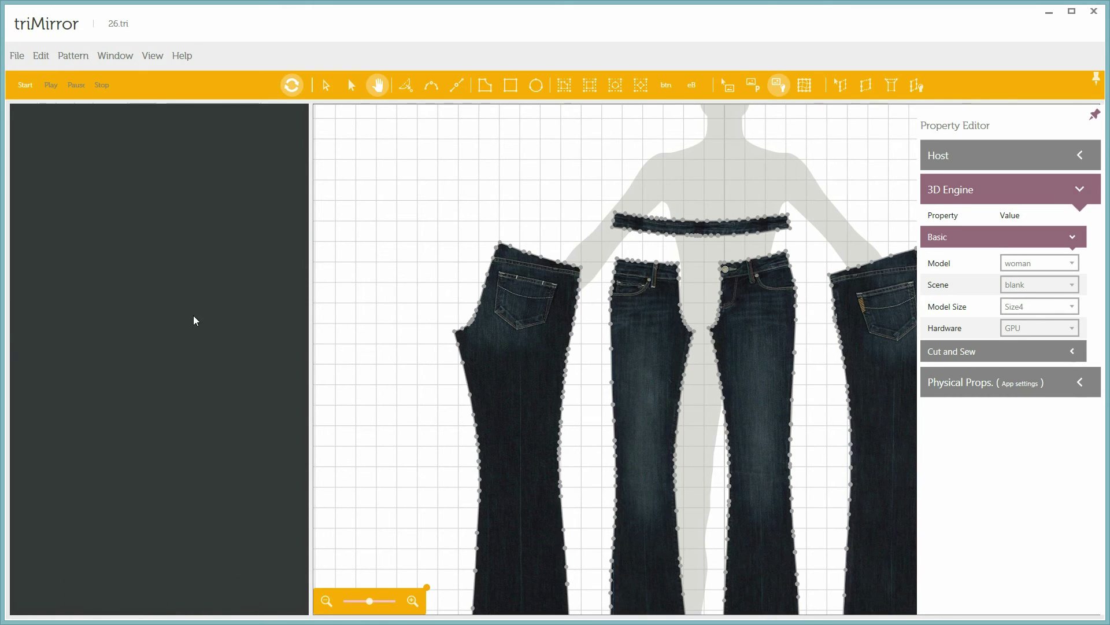
click(1071, 307)
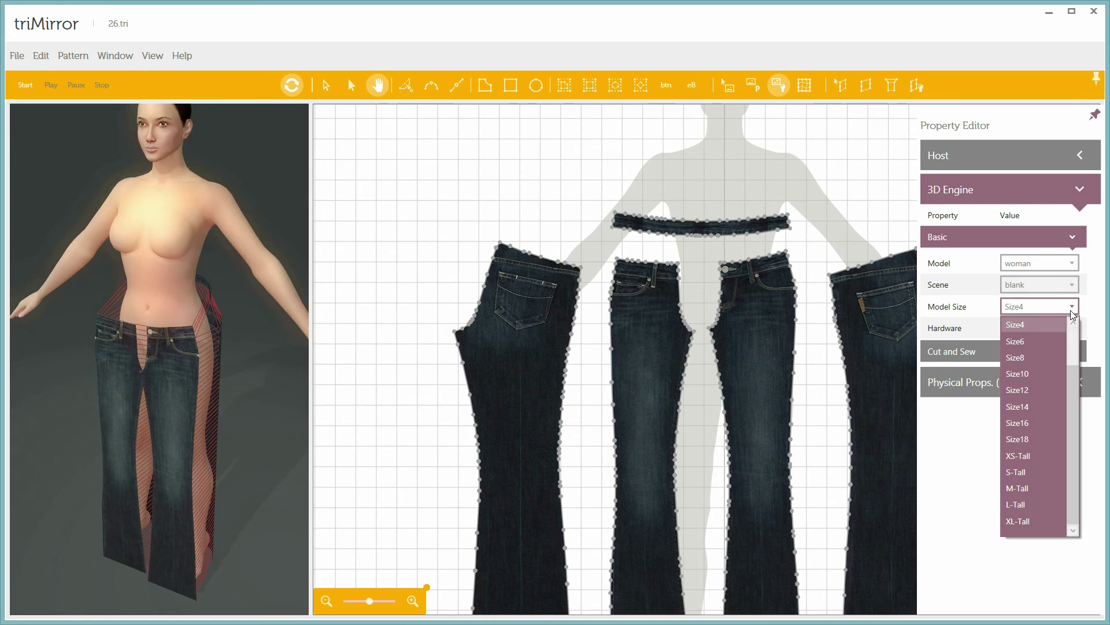
click(1020, 477)
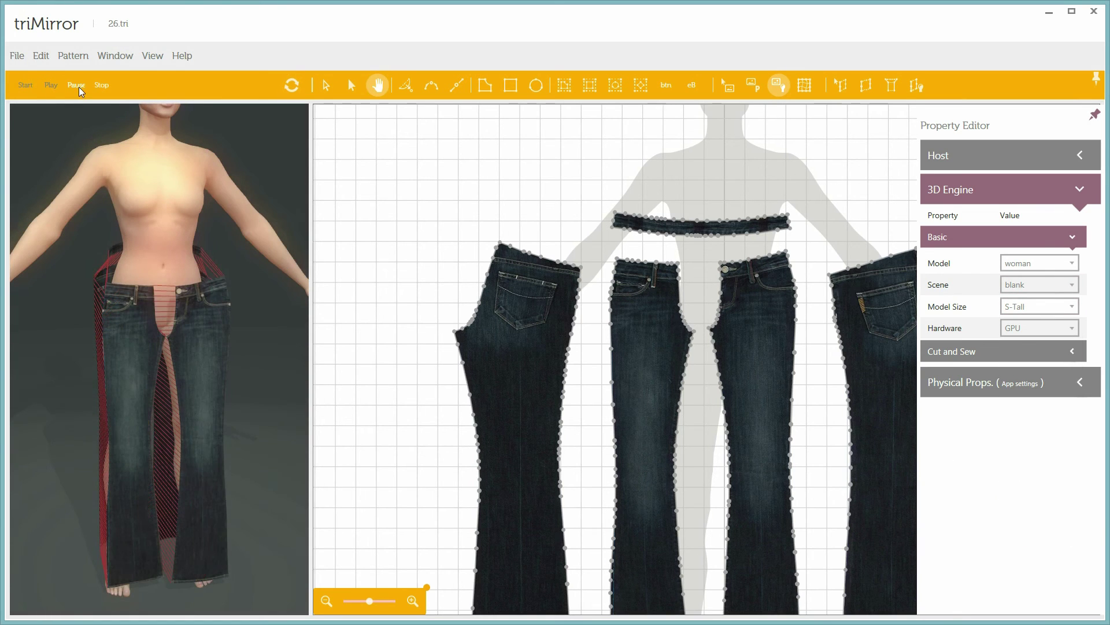
drag(262, 295, 161, 285)
click(115, 56)
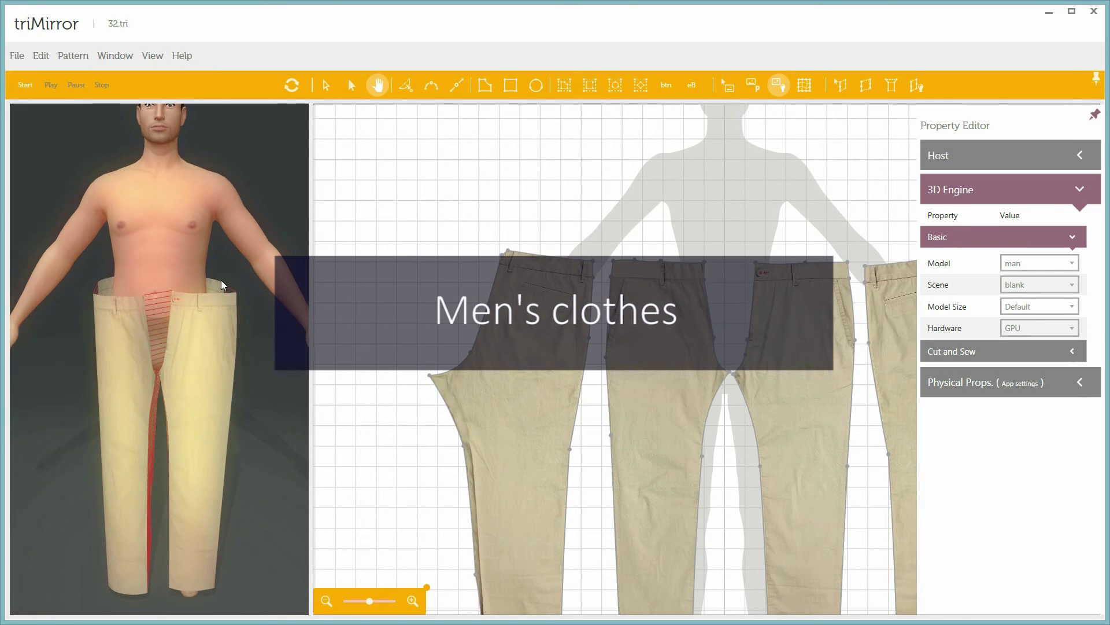
Re-simulate the chinos on the size L model, then dress the man in the beige trousers
drag(221, 280, 40, 287)
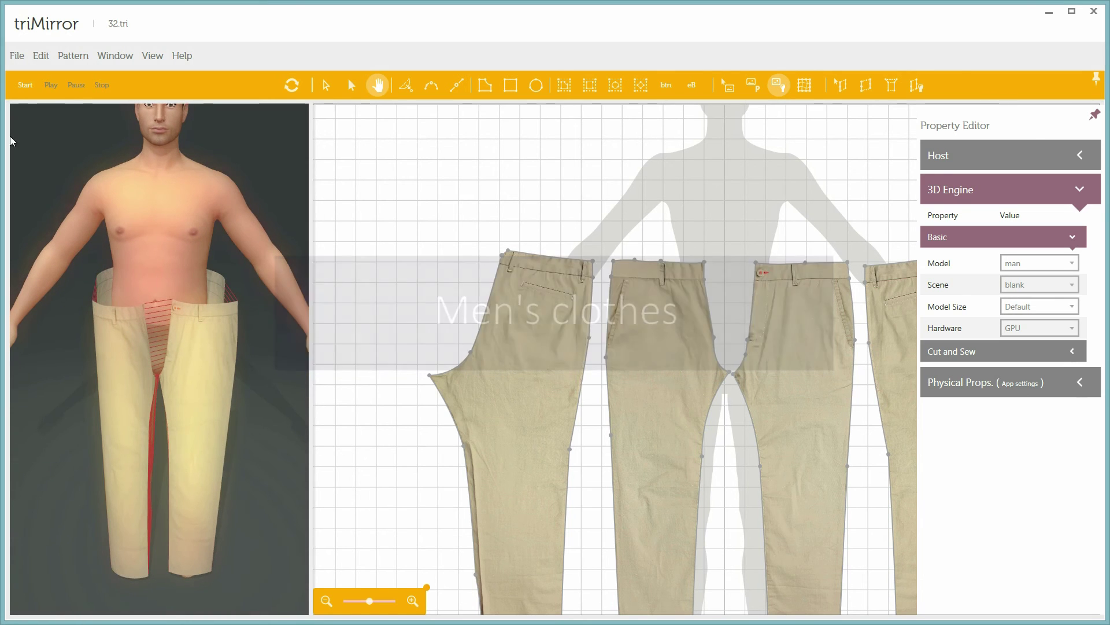
click(17, 84)
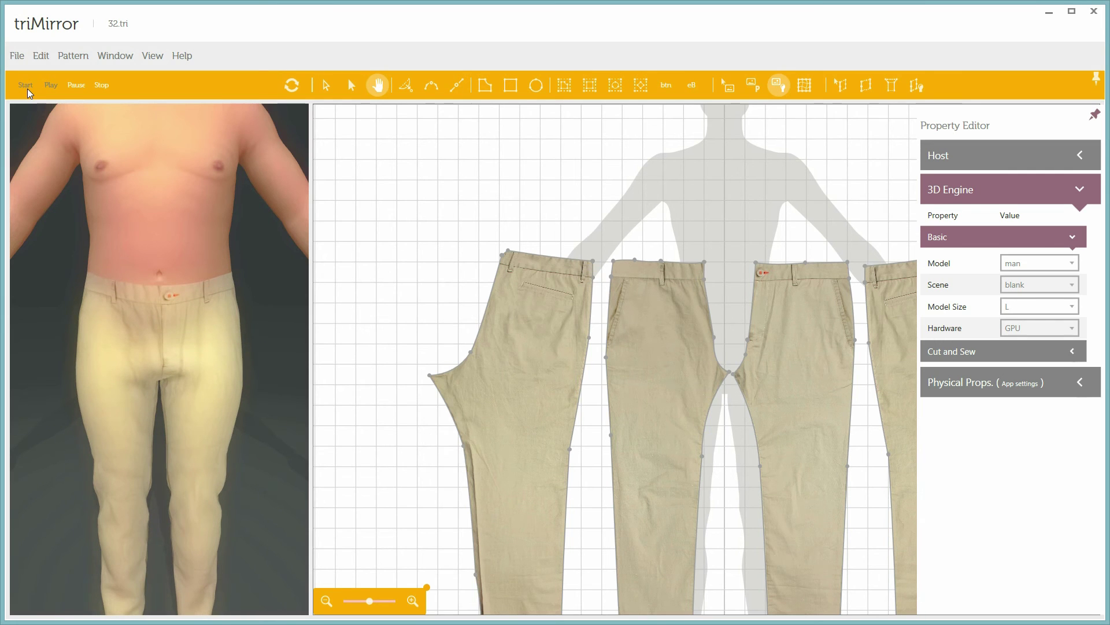
drag(256, 315, 63, 315)
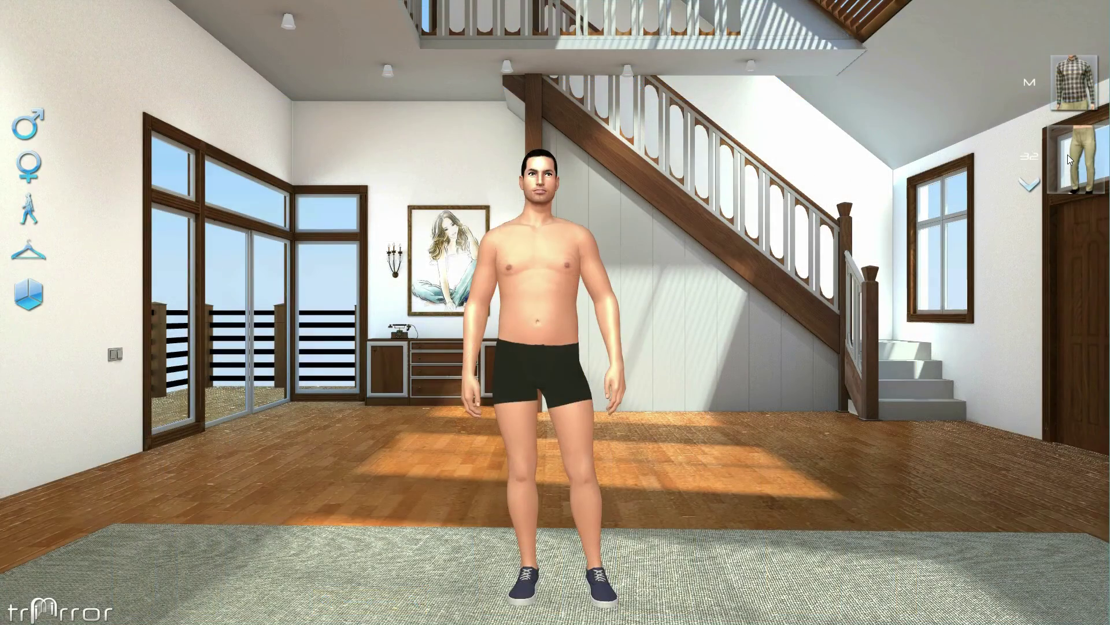
click(1067, 154)
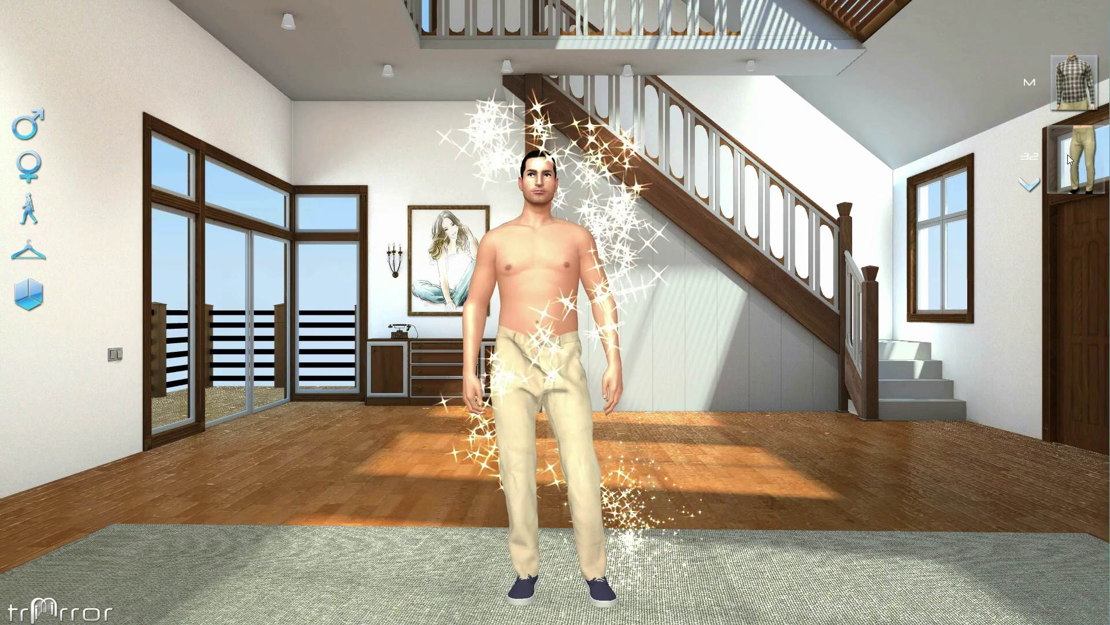